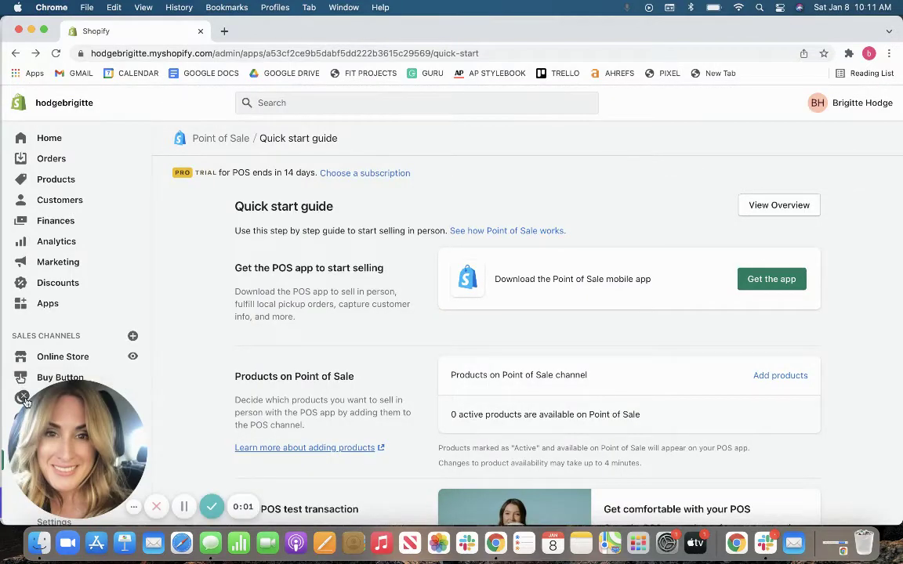
Leave the Point of Sale quick start guide for the Home dashboard, showing 1 of 11 setup tasks.
click(24, 399)
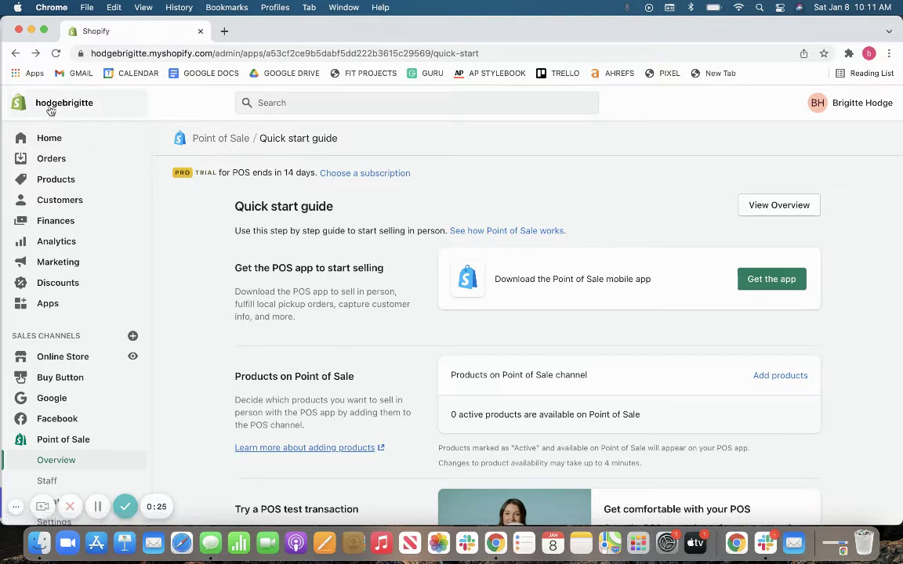
click(28, 140)
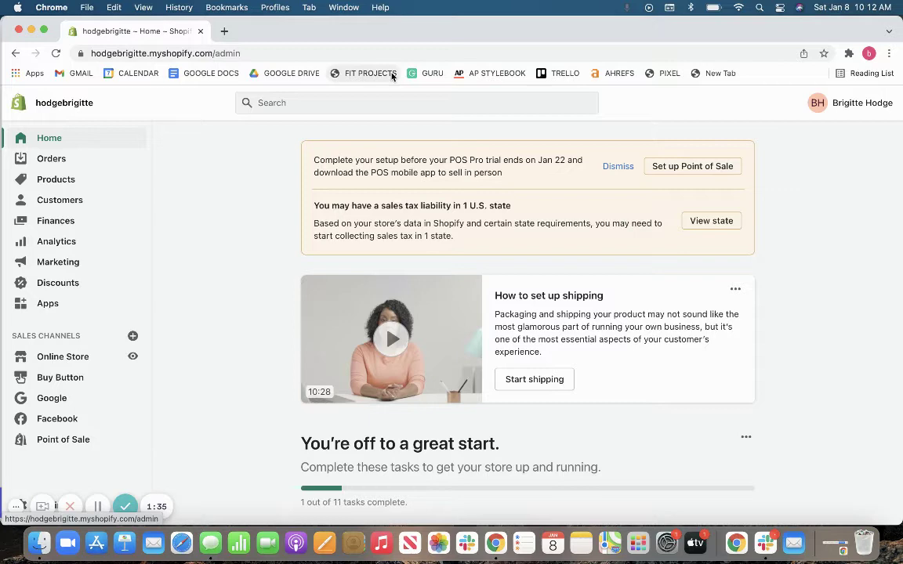
Scroll through the Home setup checklist: Add products, online store design, domain, shipping and checkout tasks.
scroll(388, 172, down, 2)
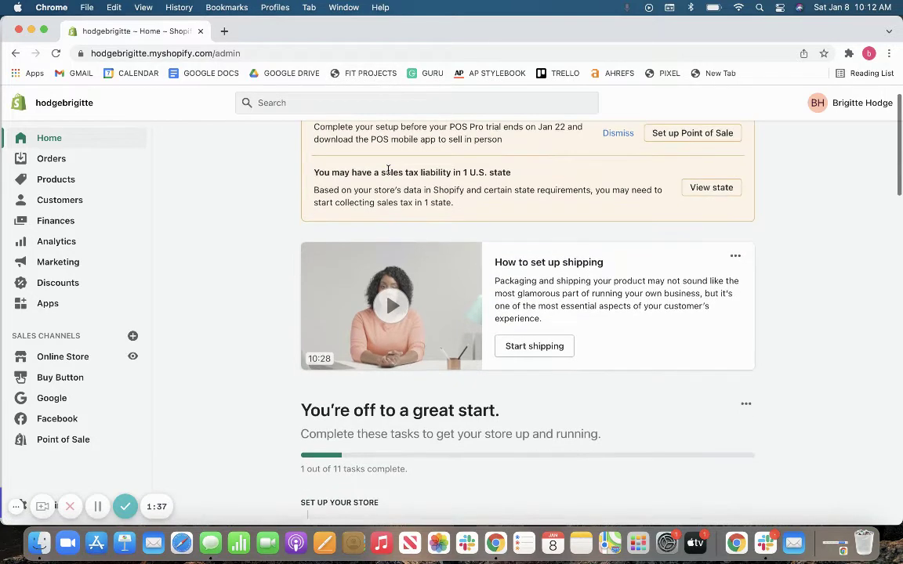
scroll(388, 171, down, 1)
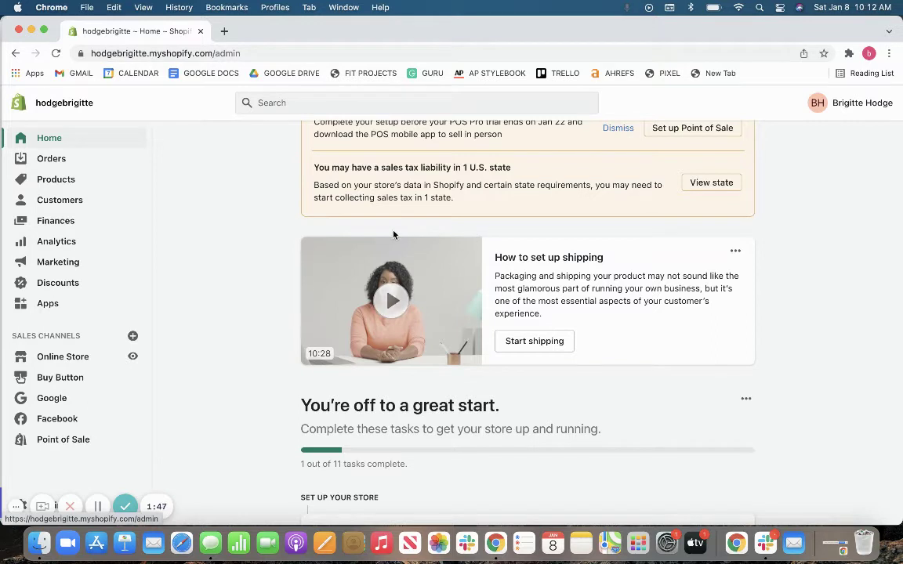
scroll(479, 119, down, 1)
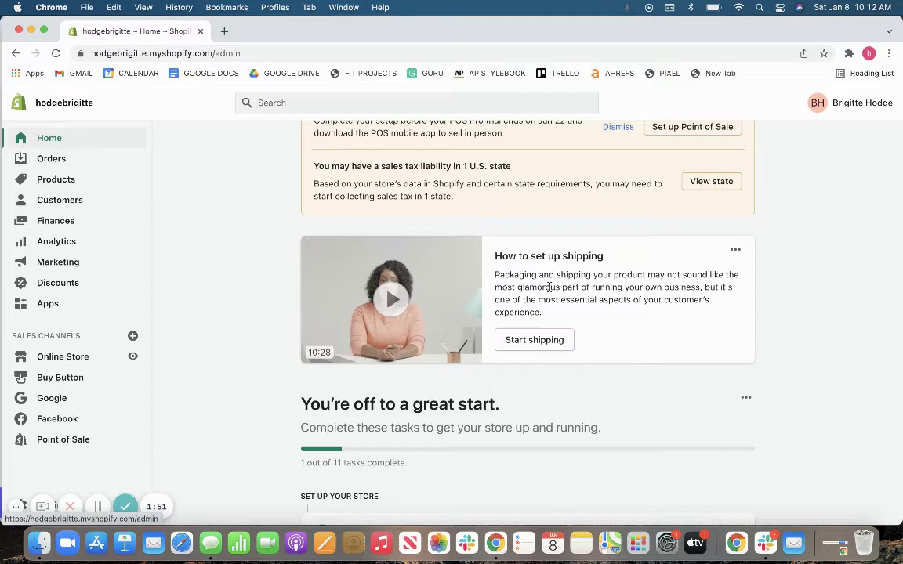
scroll(548, 285, down, 2)
scroll(548, 288, down, 2)
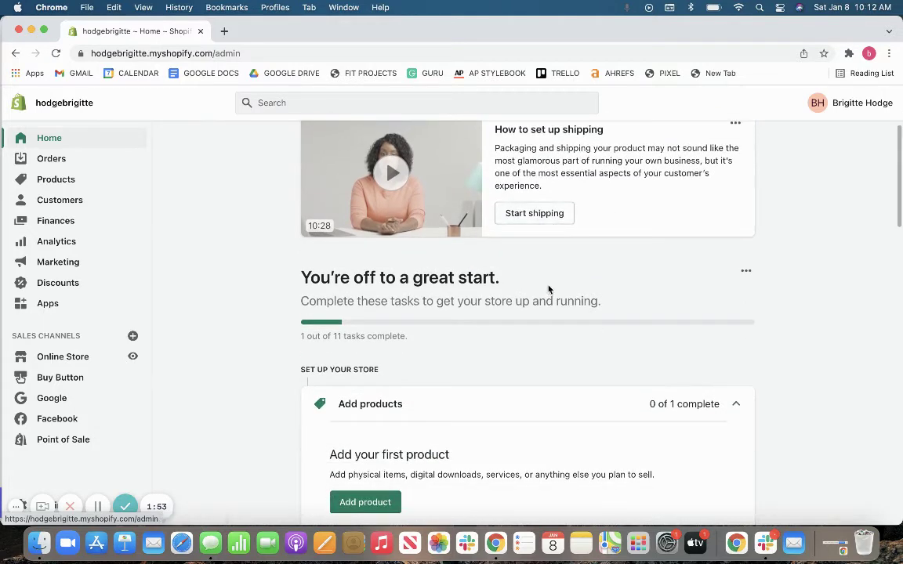
scroll(549, 271, down, 1)
scroll(551, 251, down, 2)
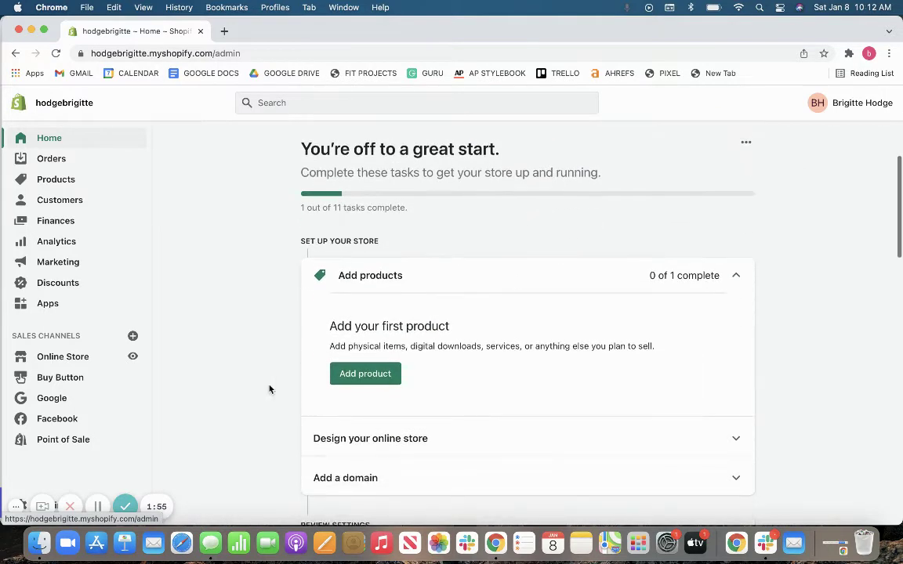
scroll(272, 382, down, 2)
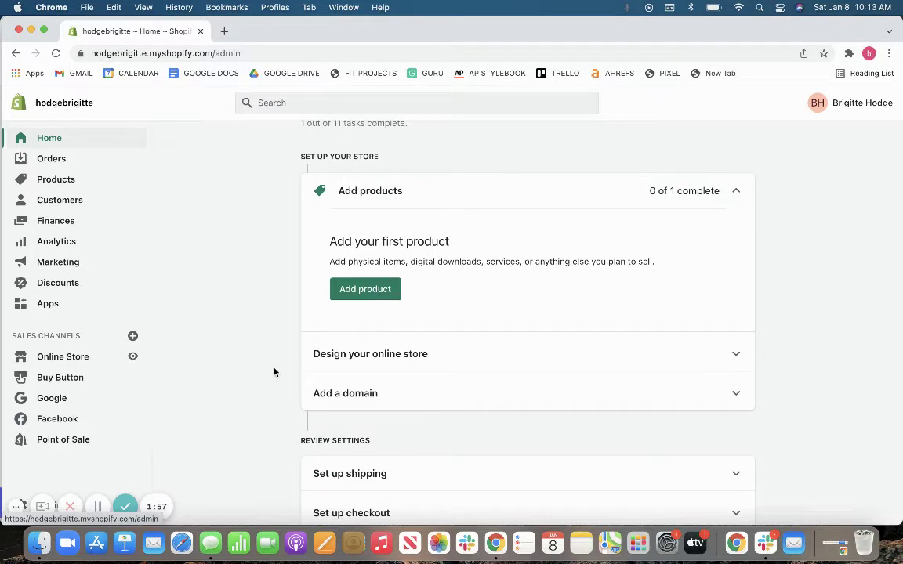
Open the Products list and start a blank new product form.
click(76, 181)
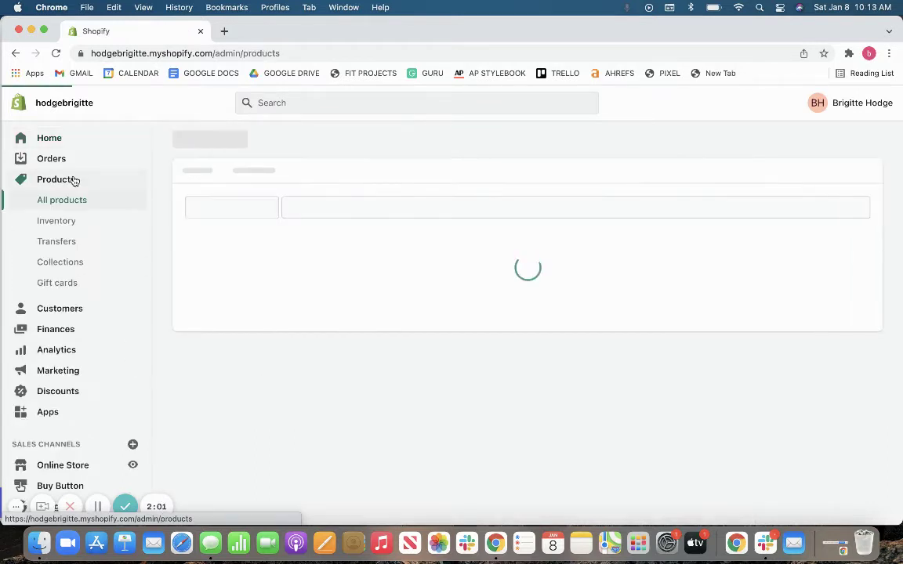
click(468, 411)
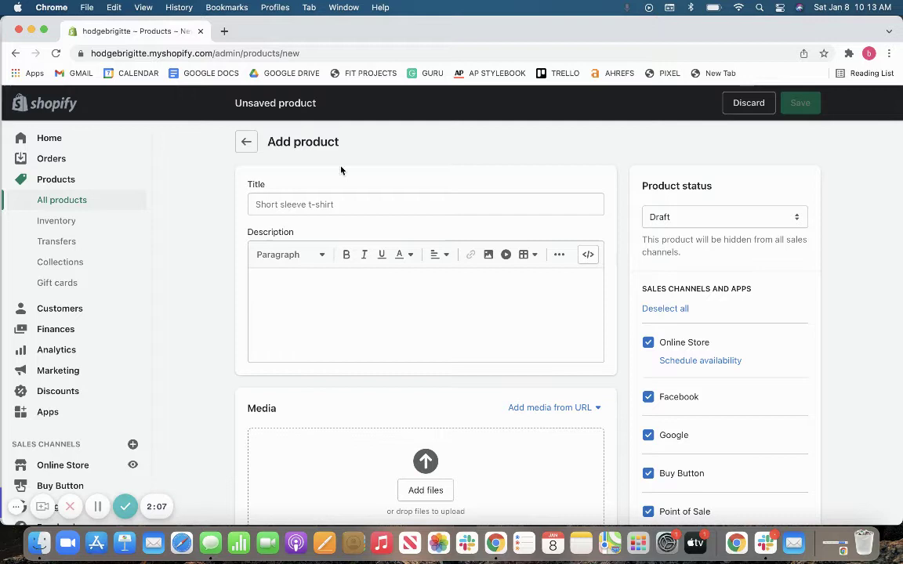
scroll(343, 197, down, 1)
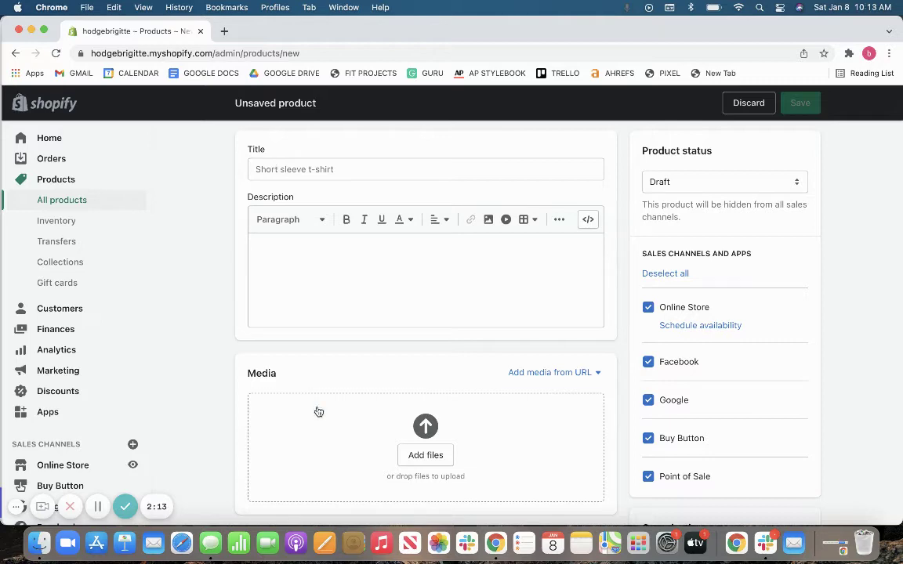
scroll(317, 411, down, 5)
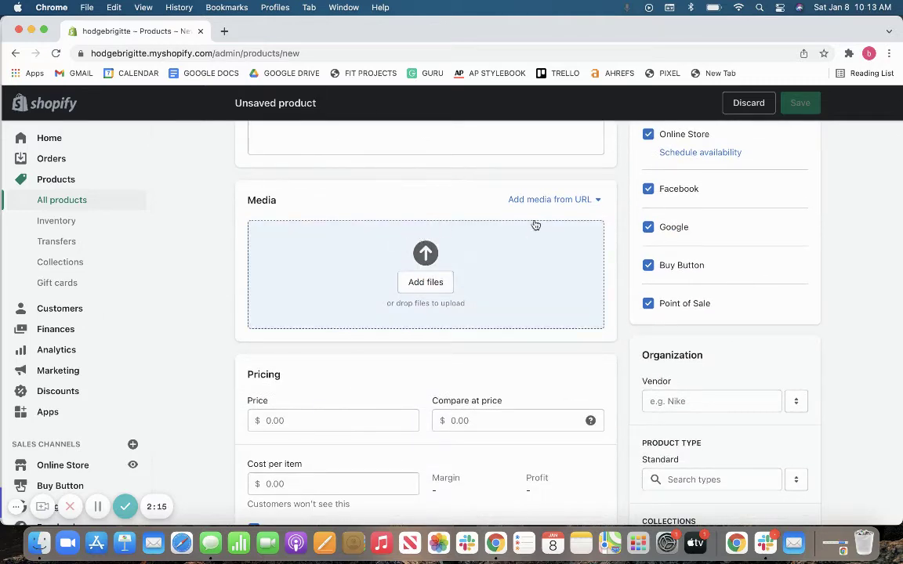
scroll(537, 226, up, 5)
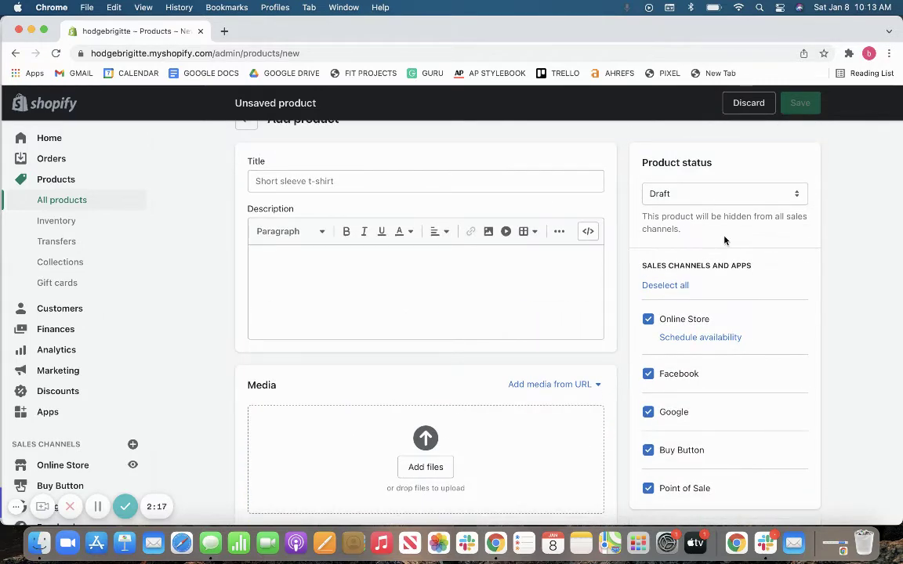
Review the remaining sections of the new-product form, then discard it unsaved.
scroll(725, 240, down, 7)
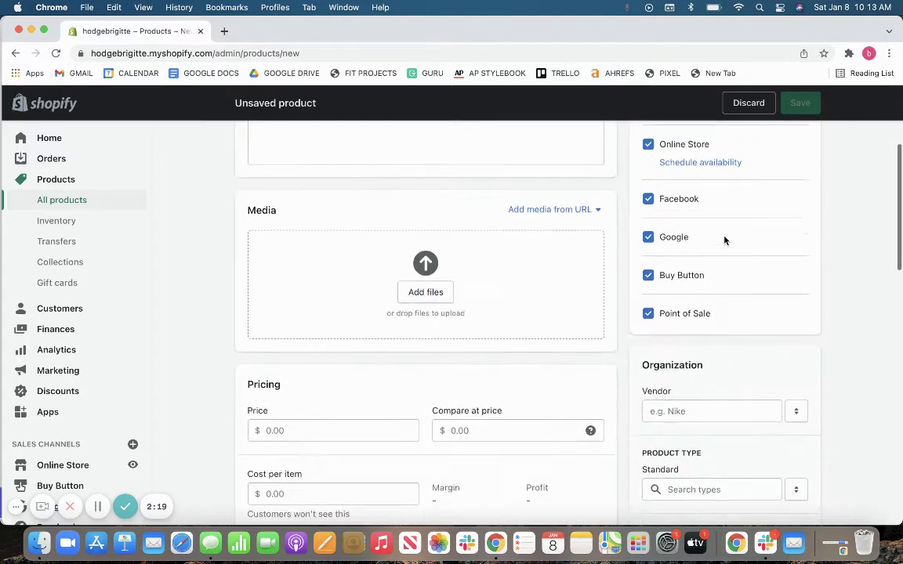
scroll(725, 220, down, 2)
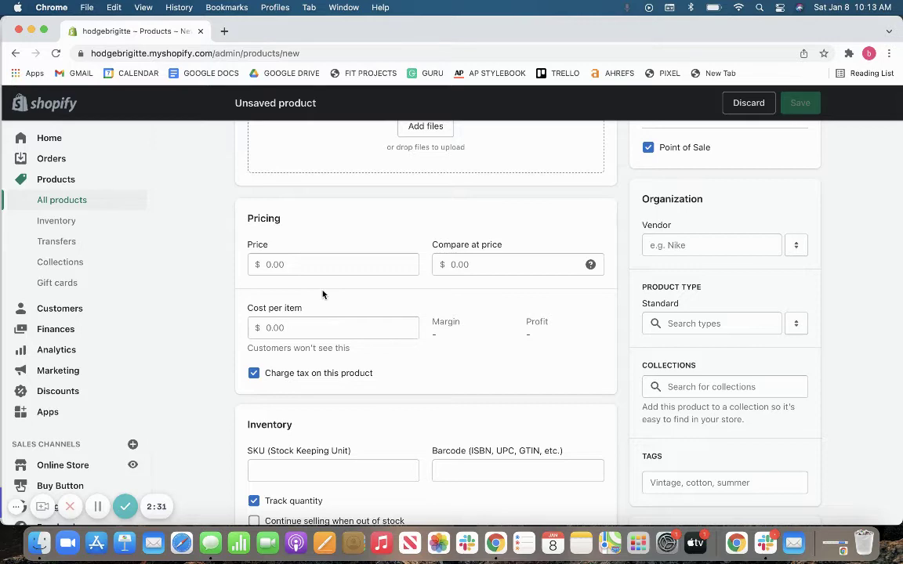
scroll(322, 293, down, 5)
scroll(322, 293, down, 3)
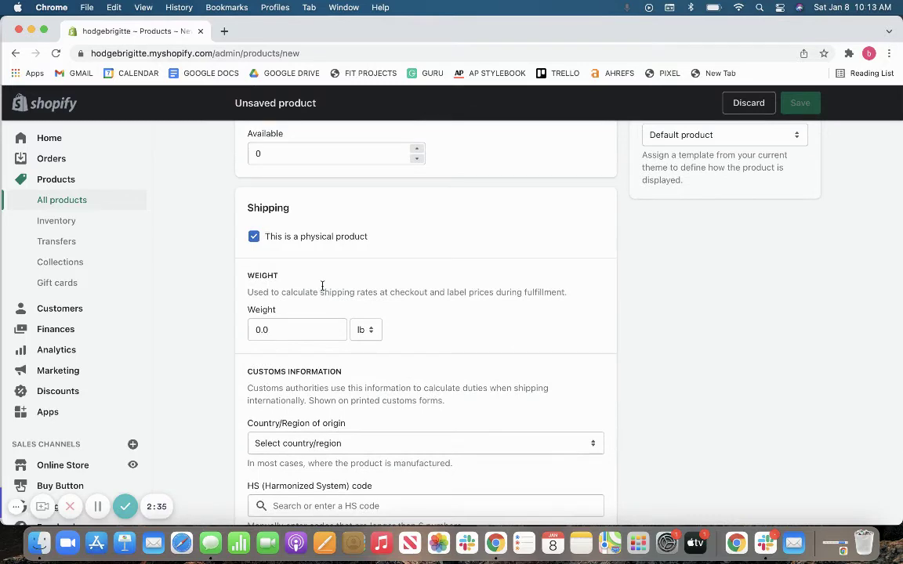
scroll(322, 286, down, 1)
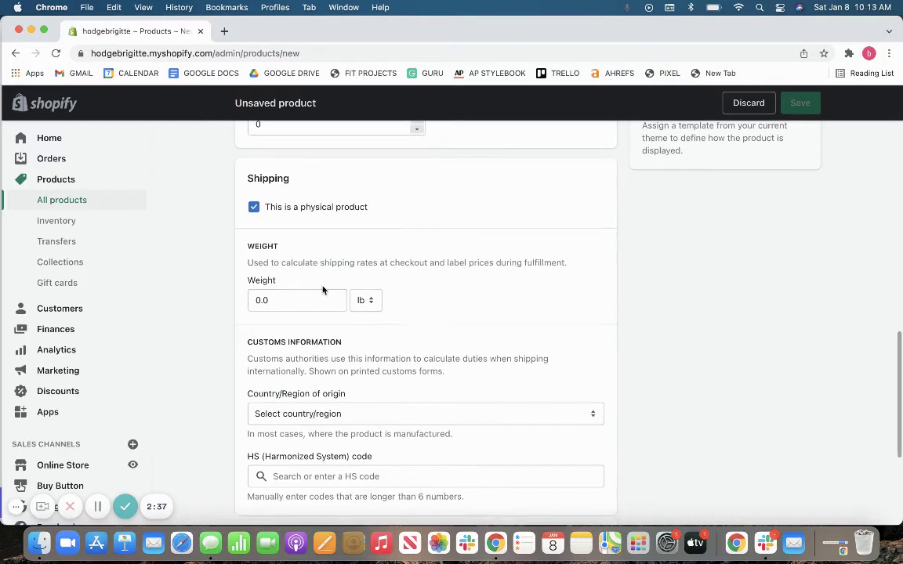
scroll(322, 286, down, 2)
scroll(322, 290, down, 3)
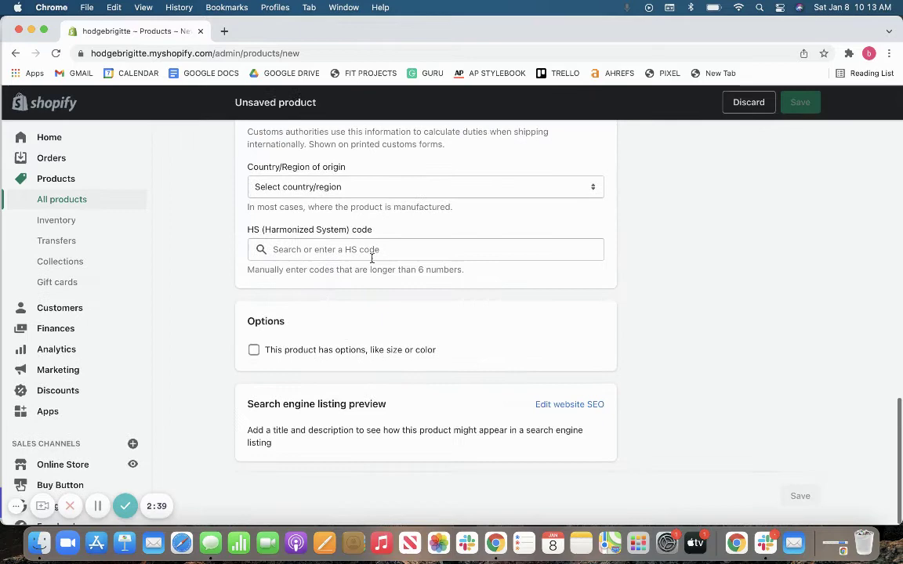
click(747, 102)
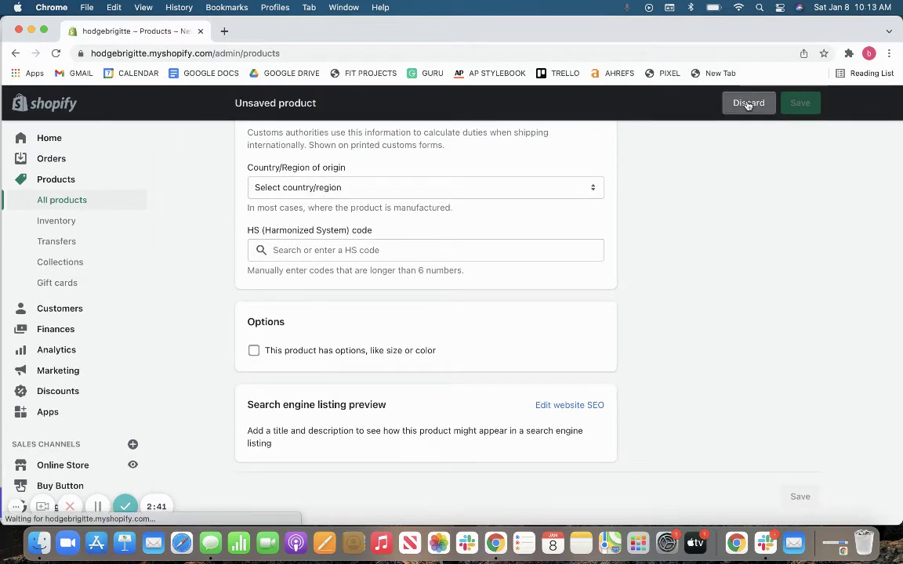
Go back Home, scroll the setup checklist, and return to the POS trial and sales tax notices.
click(60, 141)
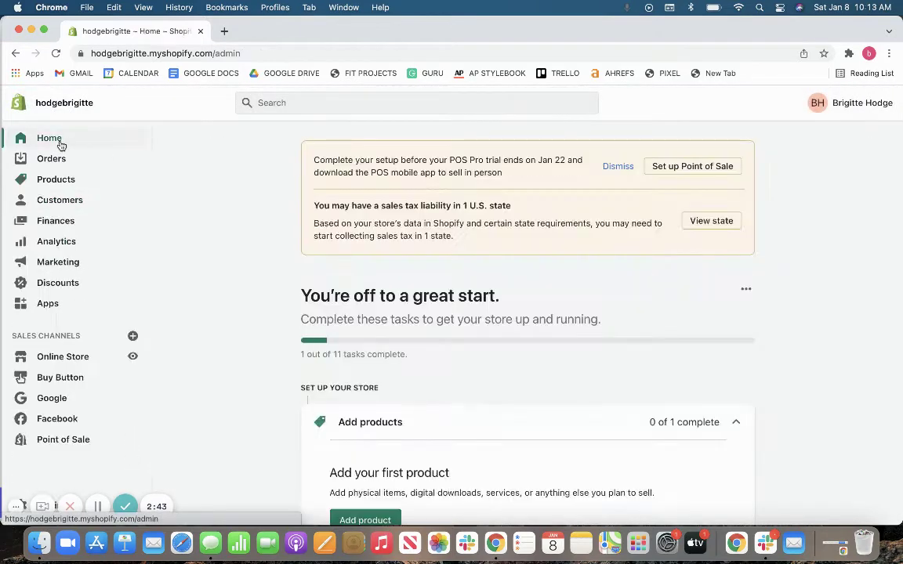
scroll(357, 399, down, 5)
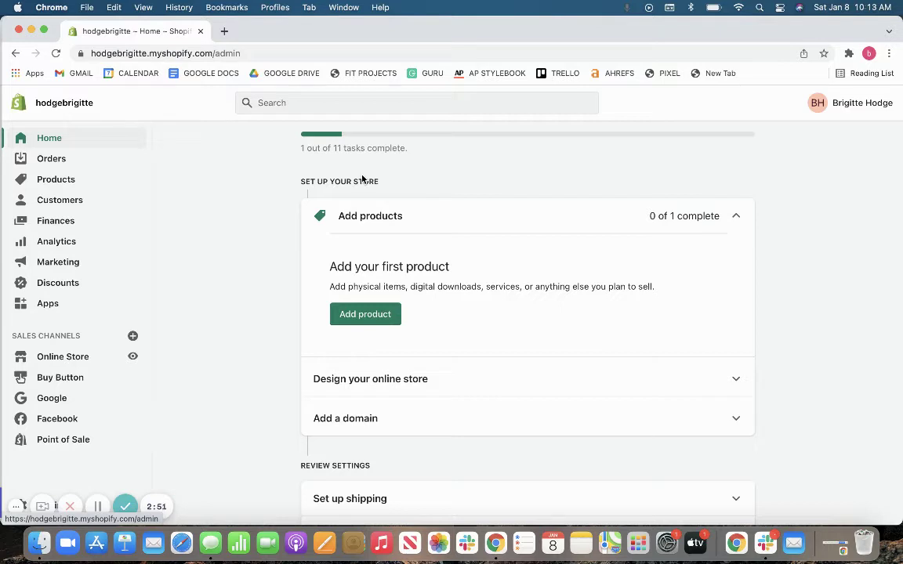
scroll(525, 243, down, 2)
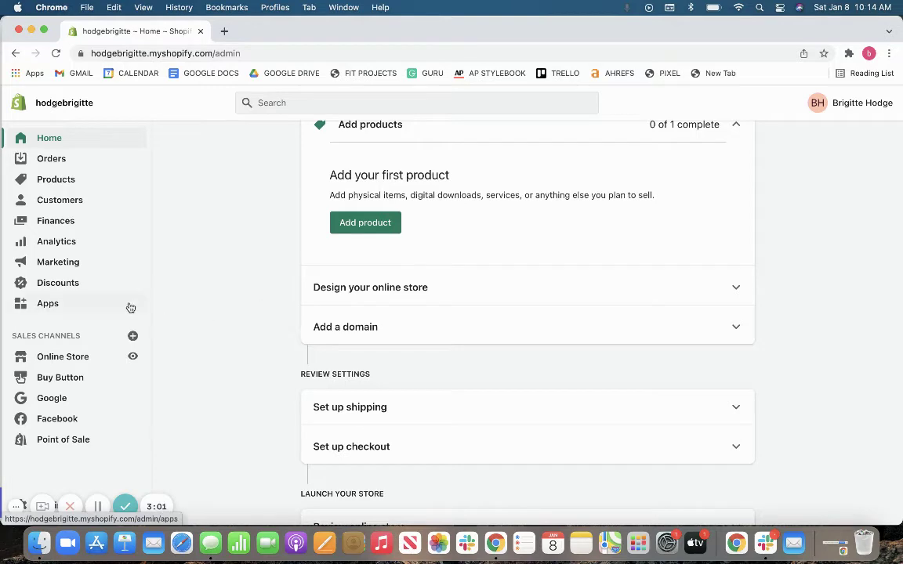
scroll(241, 235, up, 4)
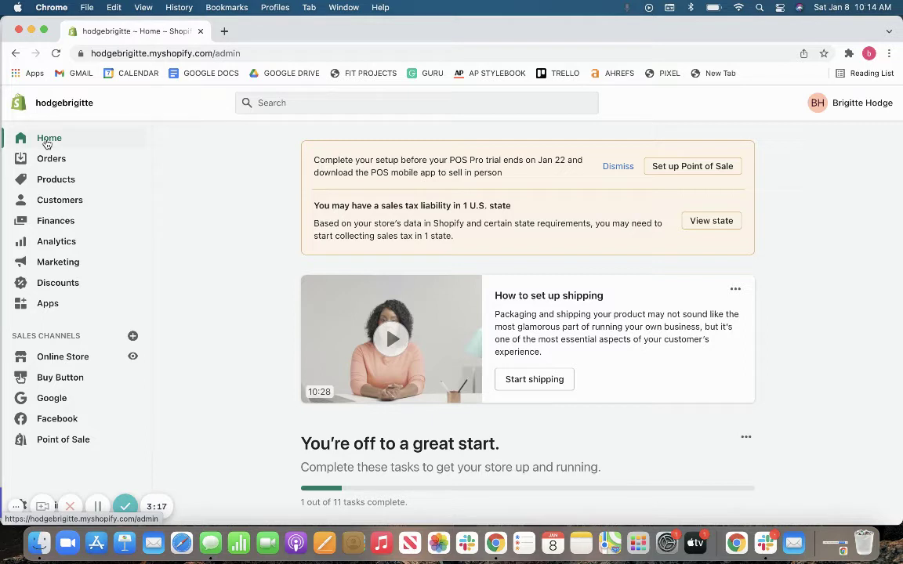
Pass through Orders and Products, ending on the empty Customers page with add and import options.
click(51, 160)
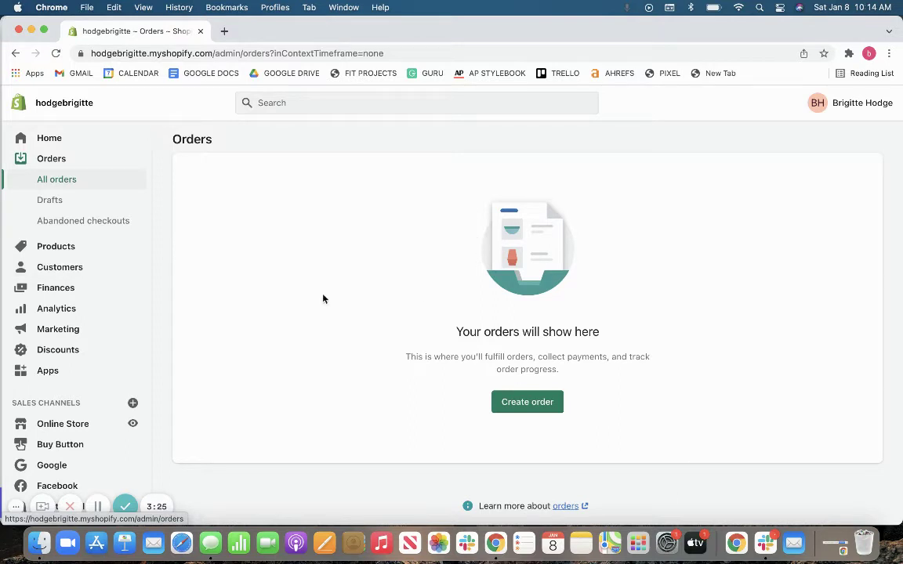
click(83, 245)
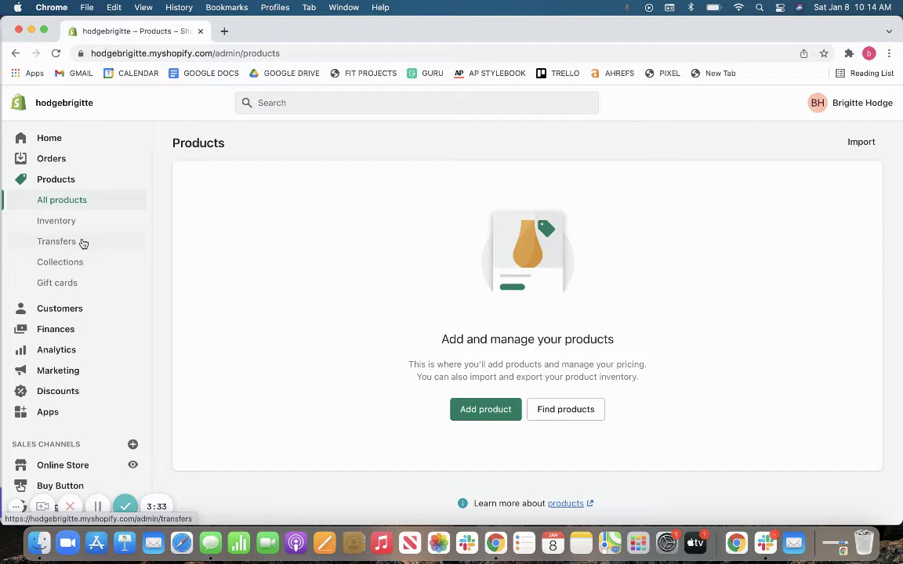
click(72, 309)
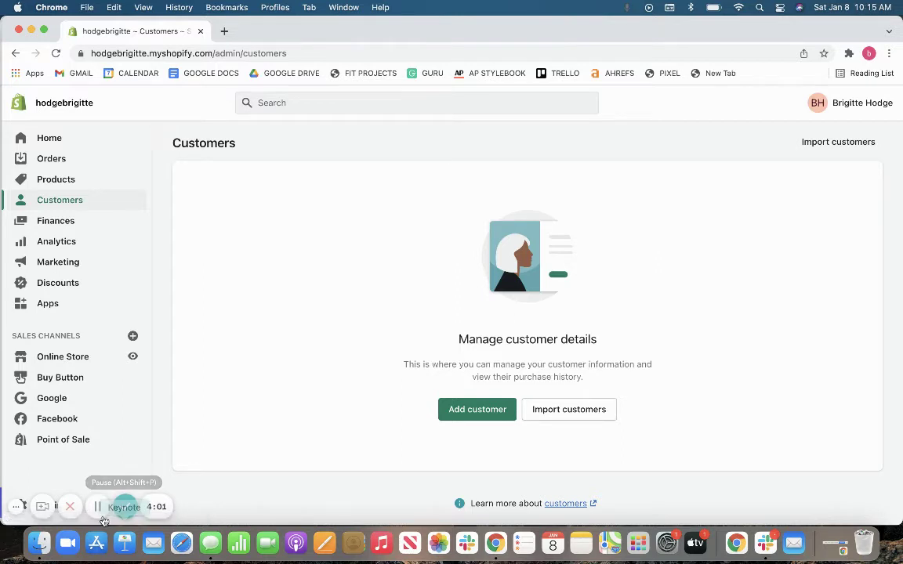
Open the Finances overview and scroll through it.
click(60, 226)
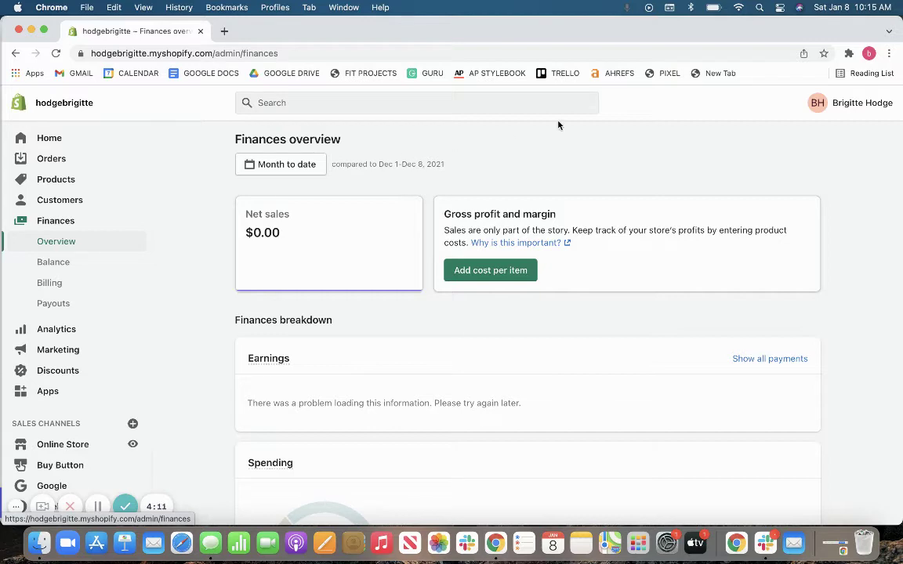
scroll(371, 323, down, 5)
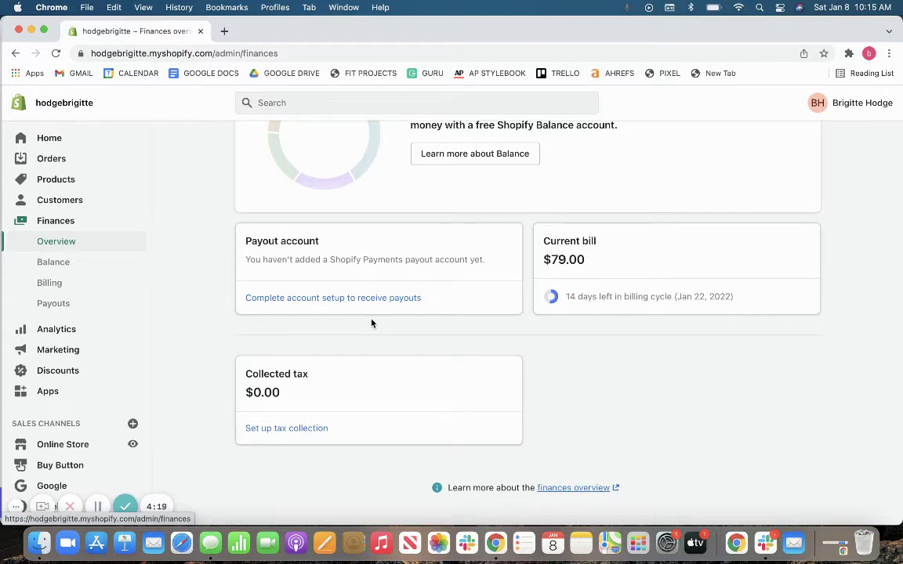
scroll(371, 323, up, 10)
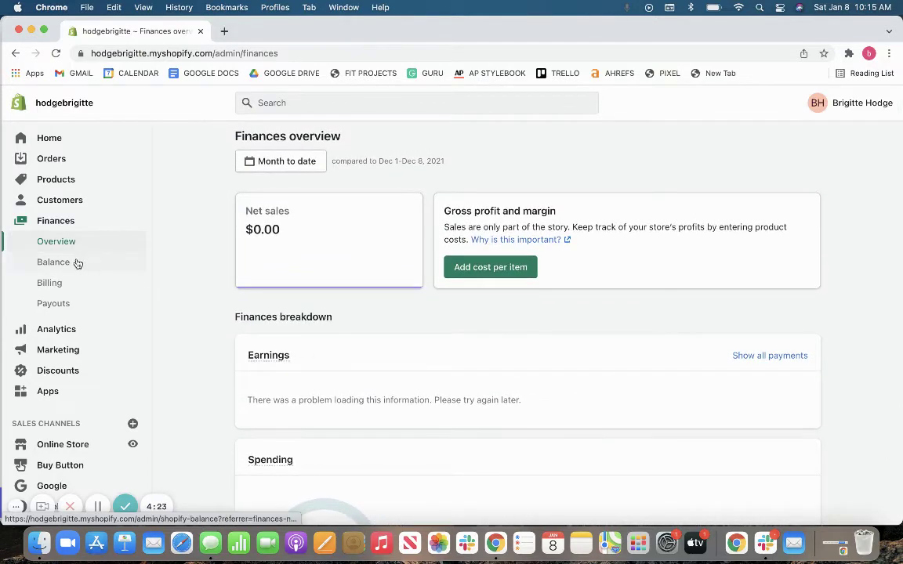
View the Balance and Billing pages, then Analytics showing $0.00 sales and 0 orders.
click(77, 264)
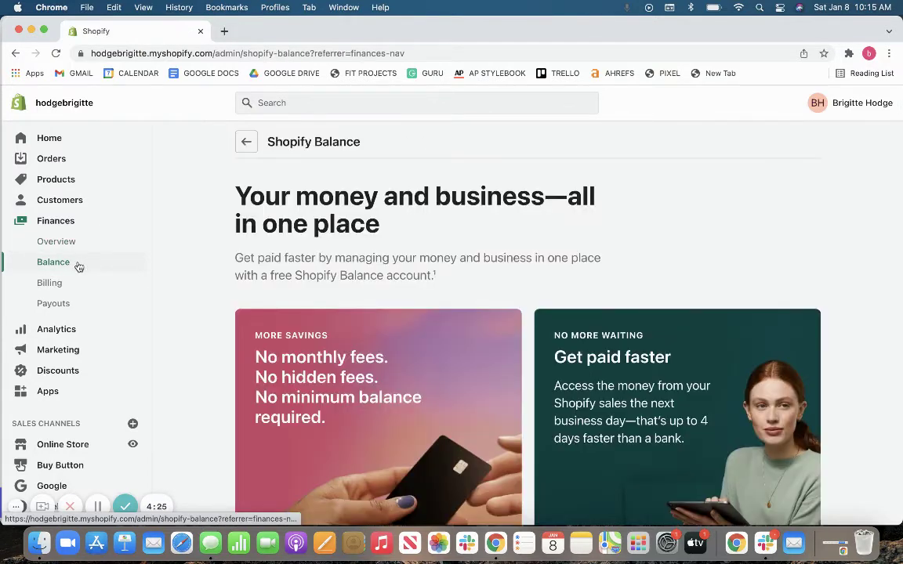
click(52, 281)
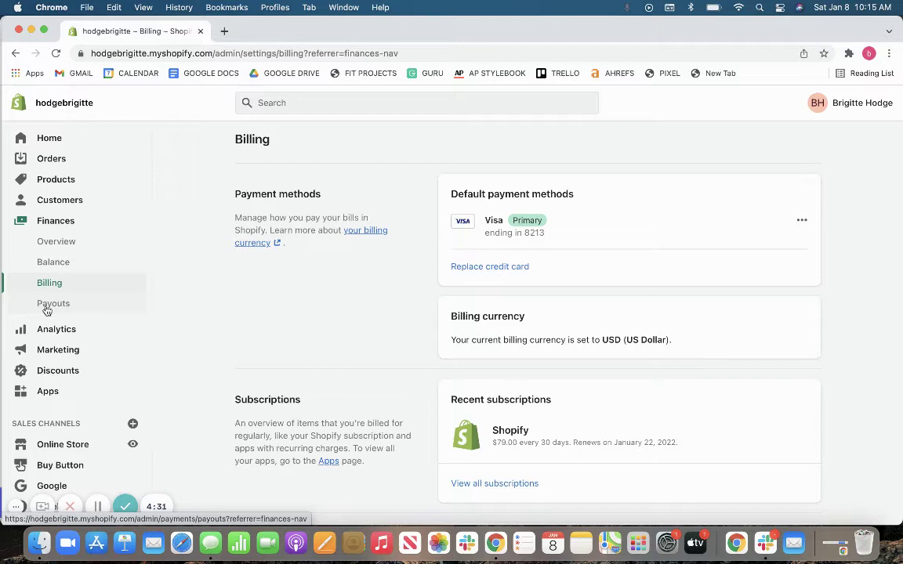
click(49, 330)
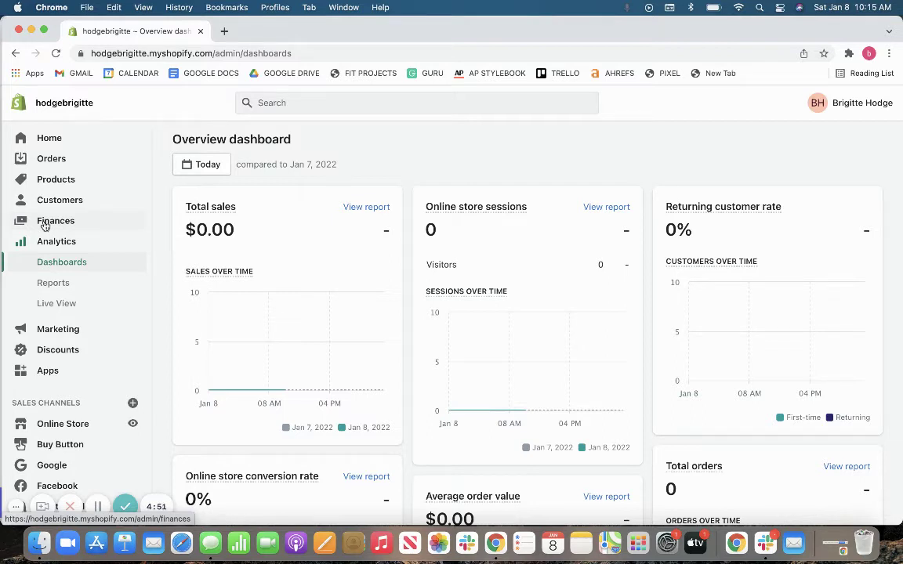
scroll(188, 263, down, 1)
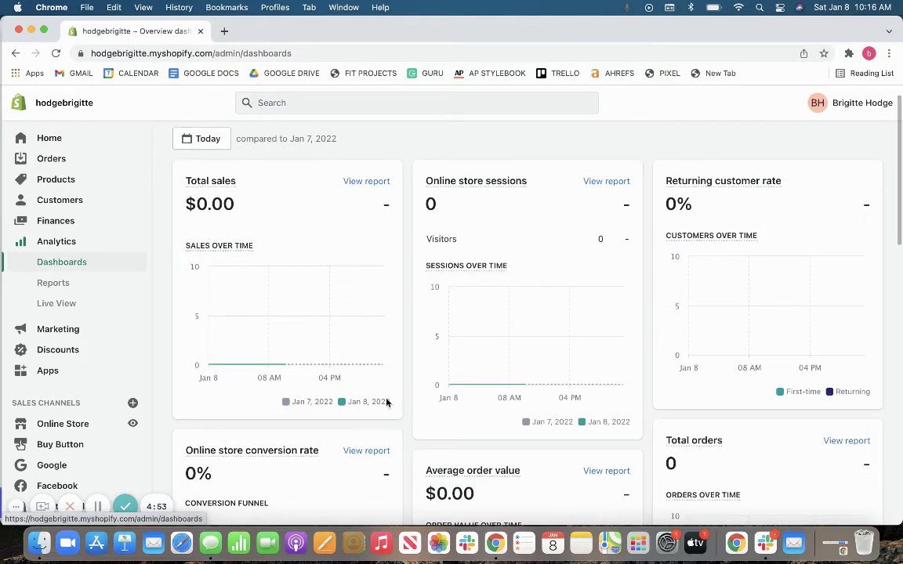
scroll(400, 317, down, 4)
scroll(399, 314, up, 2)
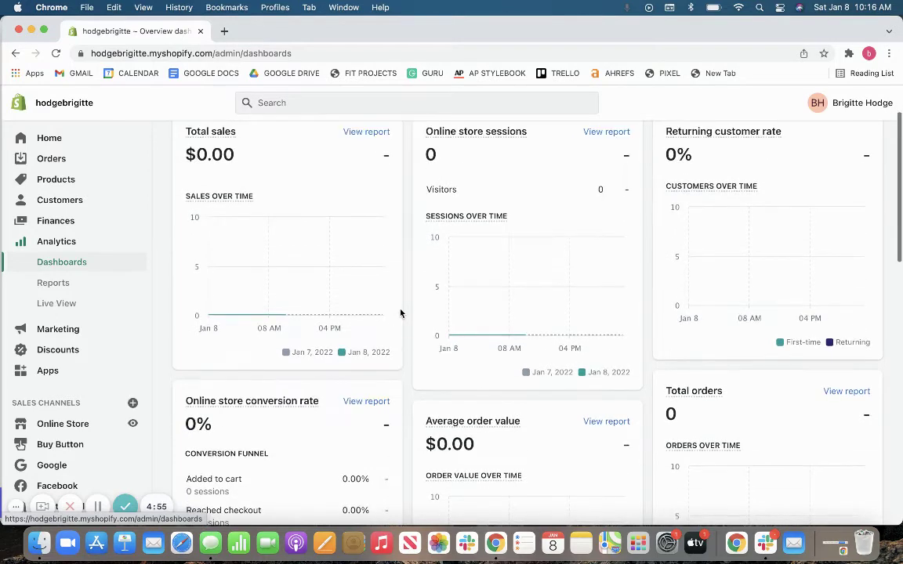
scroll(400, 314, down, 7)
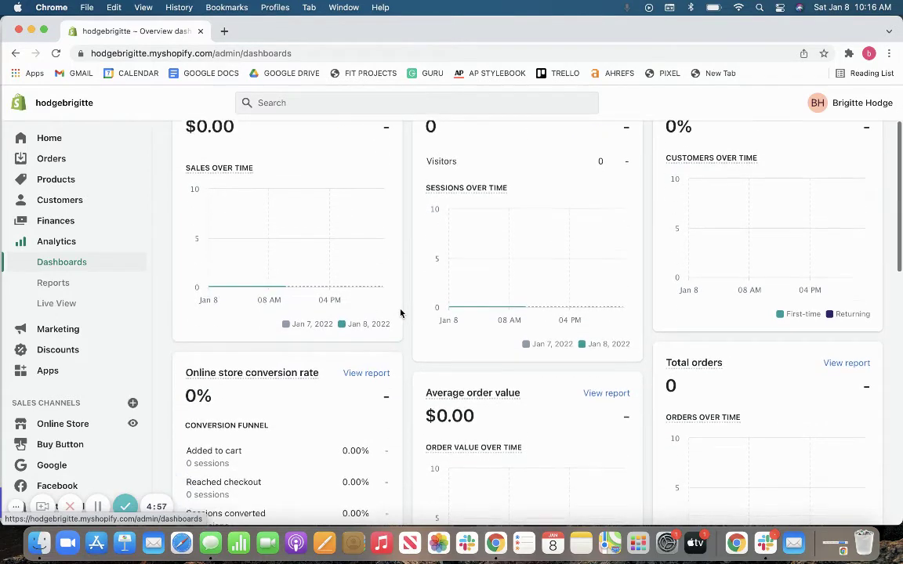
scroll(400, 285, down, 4)
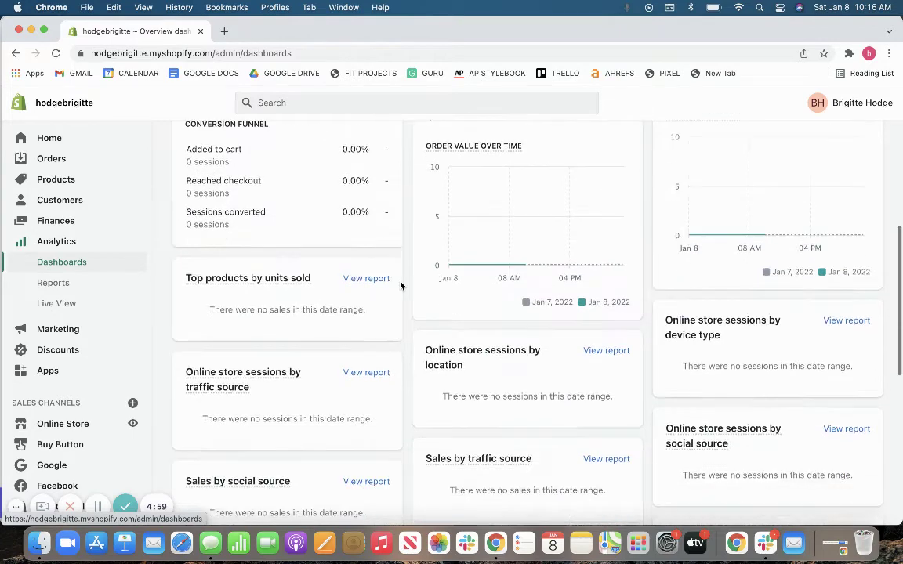
scroll(399, 286, down, 2)
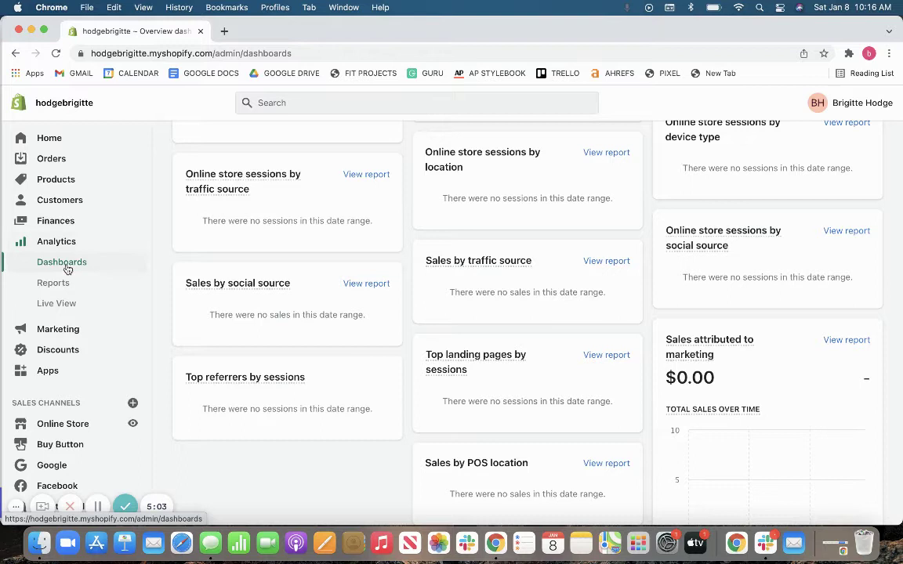
click(50, 285)
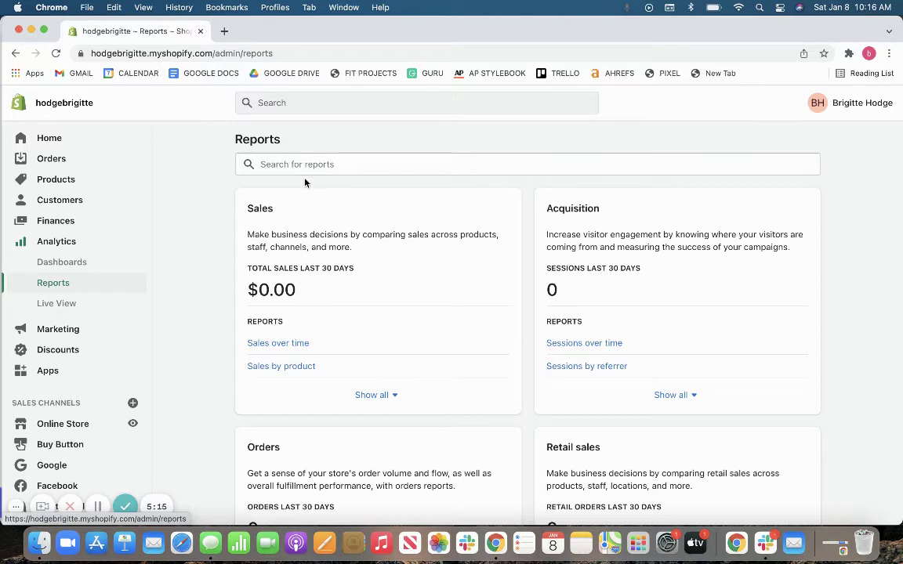
click(48, 245)
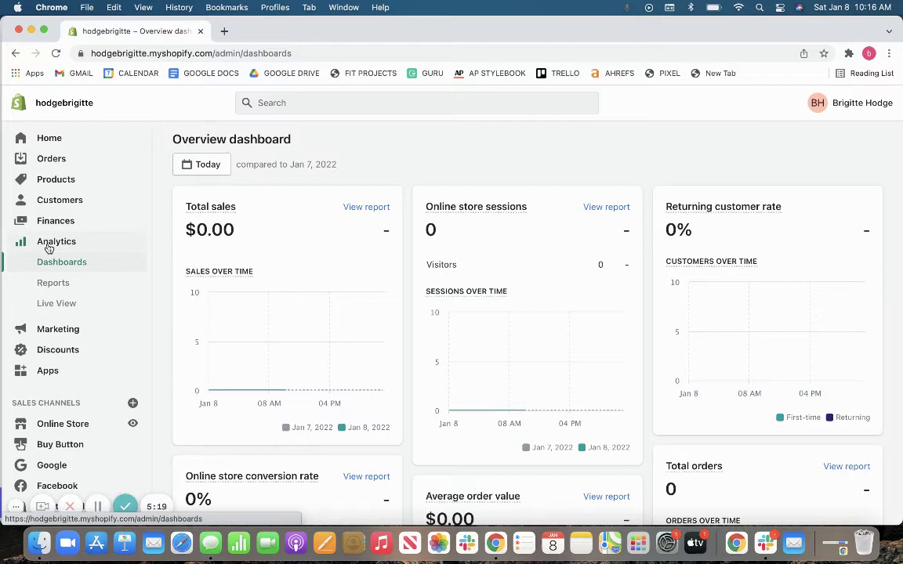
Browse the Marketing overview, showing active Abandoned checkout emails with $0.00 sales and 0 sessions.
click(37, 336)
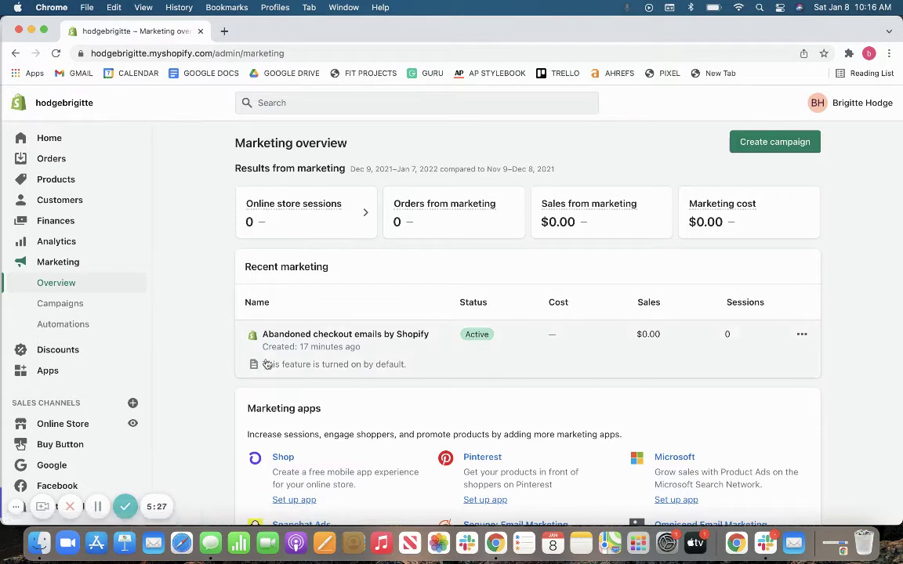
scroll(321, 278, down, 5)
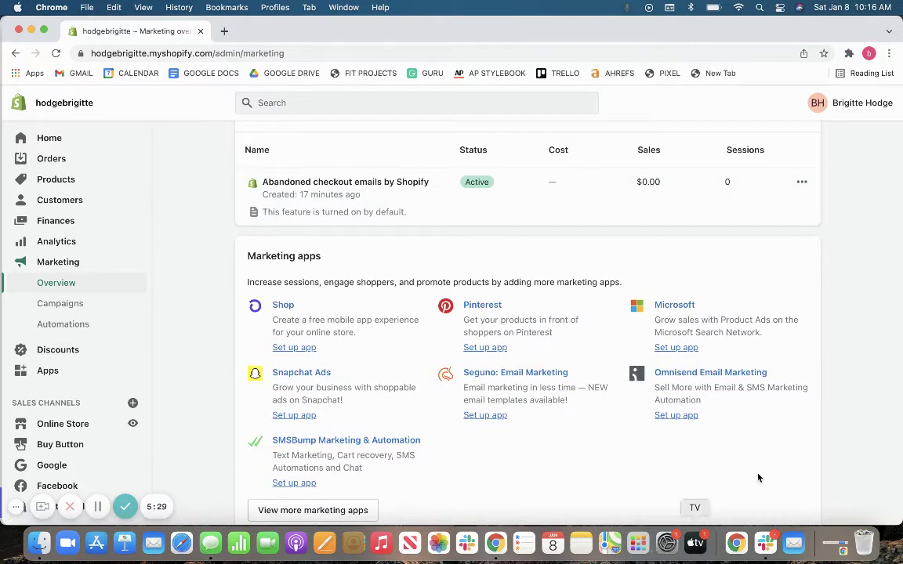
scroll(196, 340, up, 3)
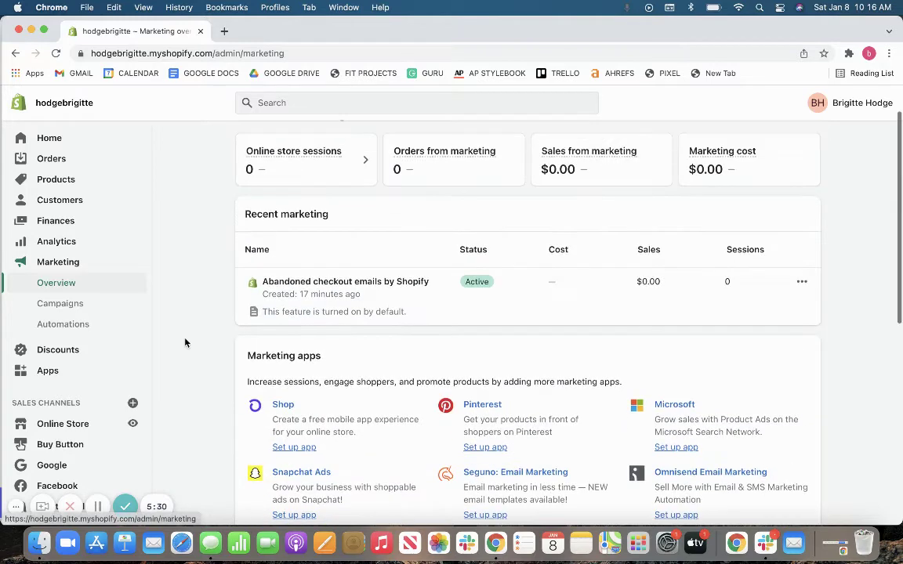
Check Discounts, then scroll the Apps page to its Oberlo and Plug In SEO recommendations.
click(53, 353)
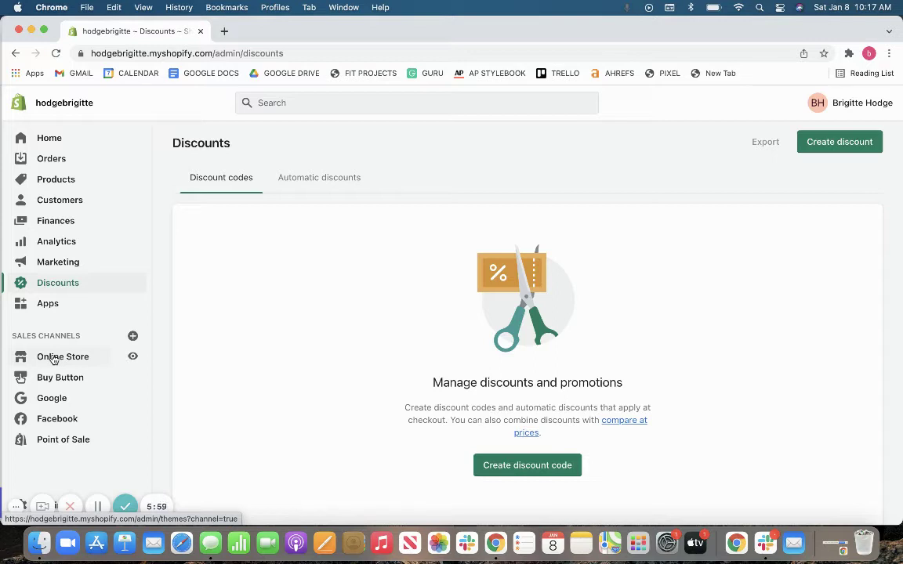
click(45, 302)
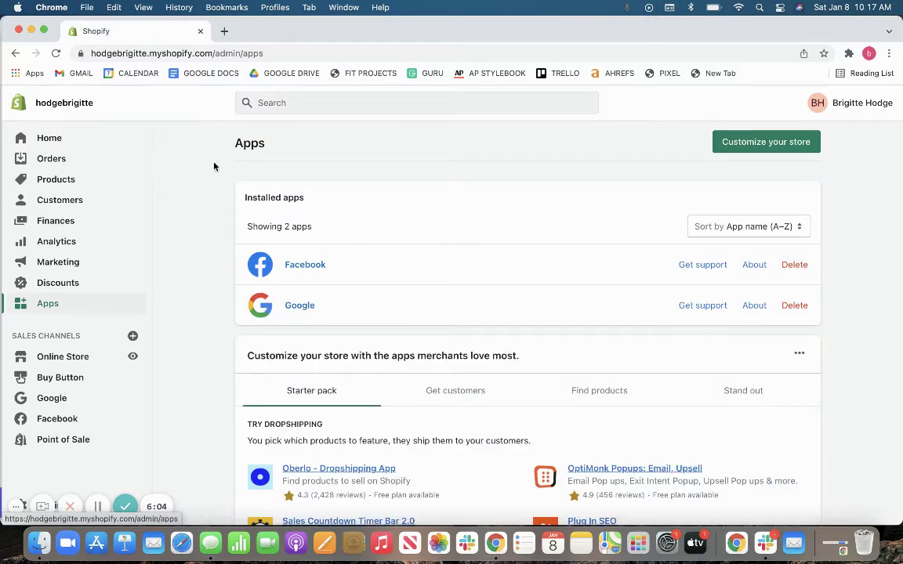
scroll(286, 297, down, 5)
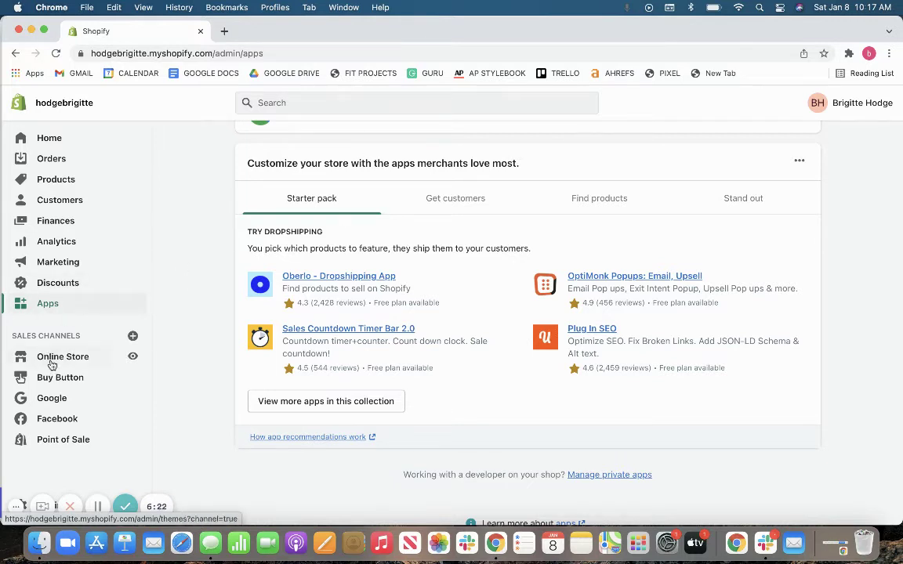
Pass through Orders and land back on the Home dashboard at 1 of 11 setup tasks.
click(52, 154)
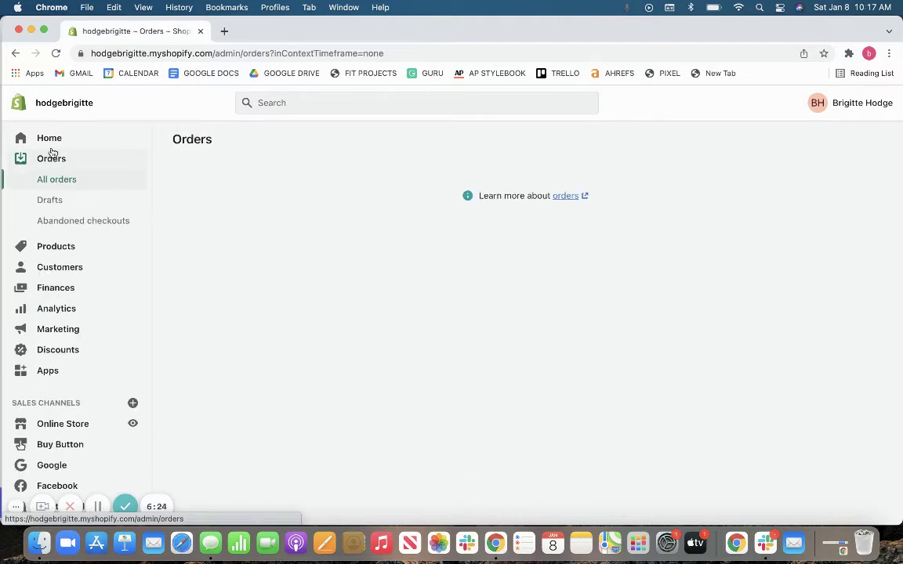
click(53, 147)
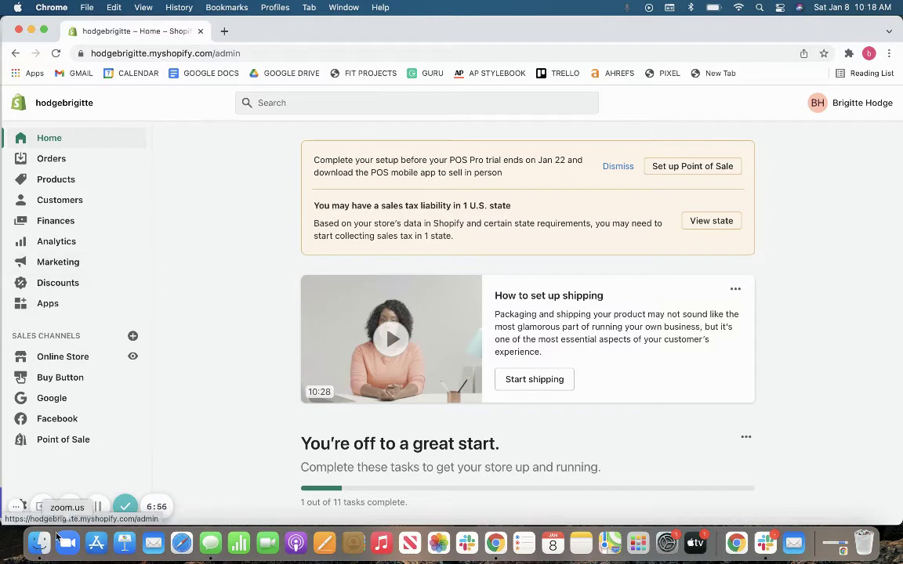
Visit Online Store themes and Buy Button, then bring up the Google channel's permission request.
click(88, 360)
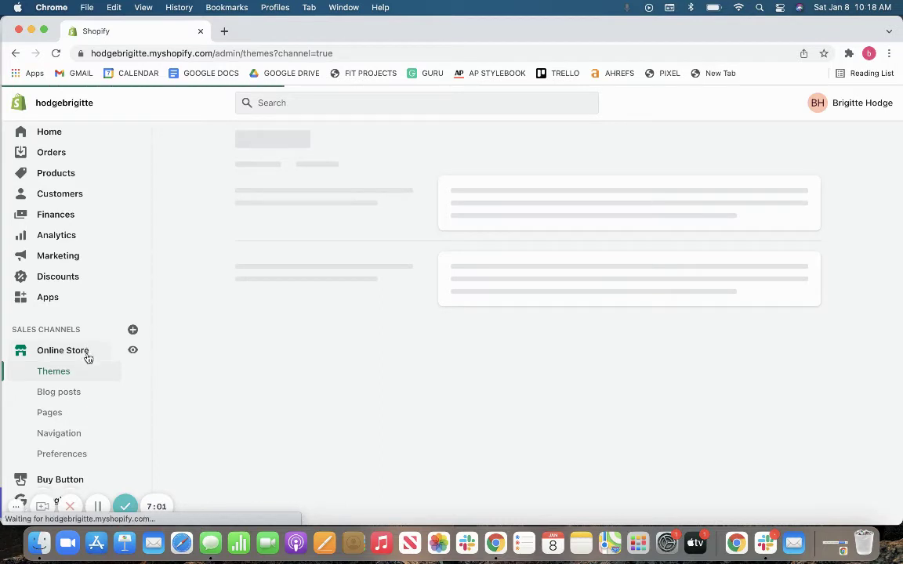
scroll(86, 357, down, 1)
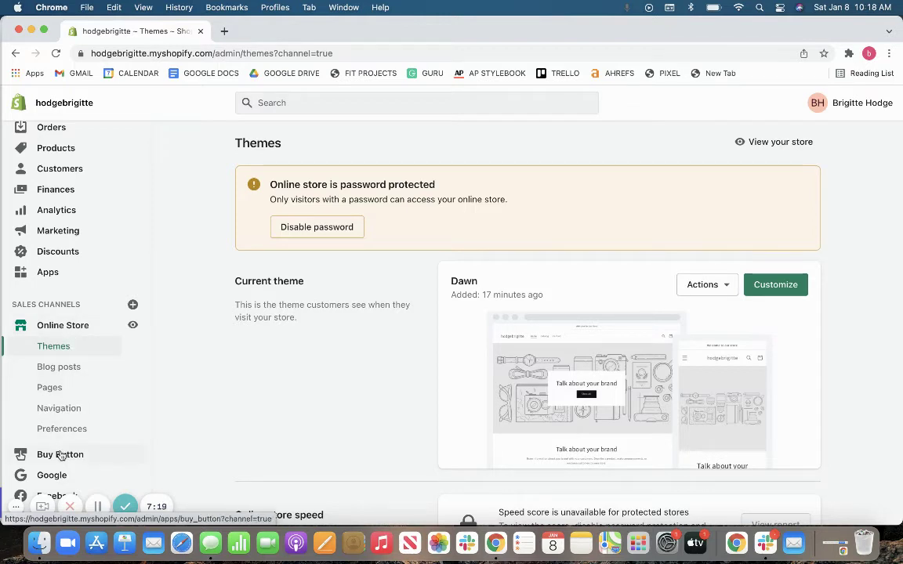
click(61, 455)
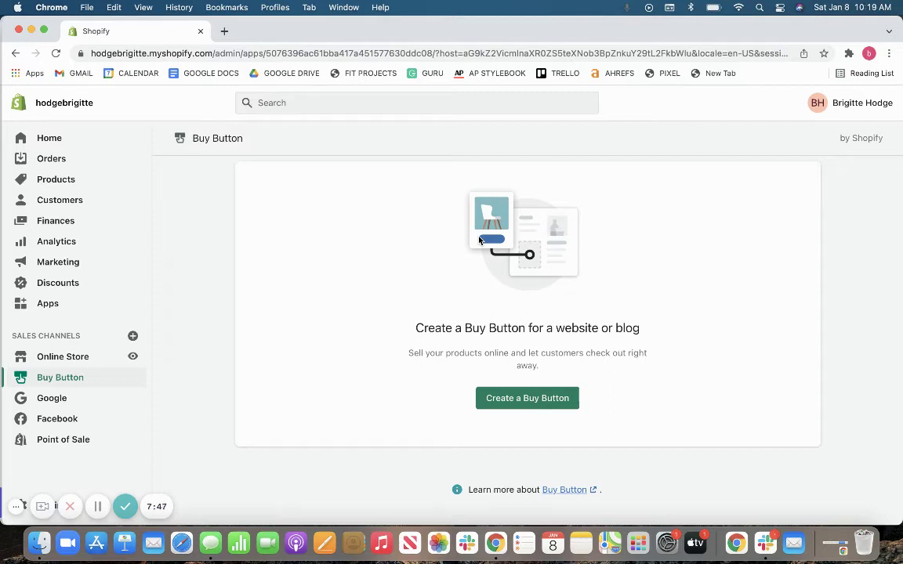
click(69, 408)
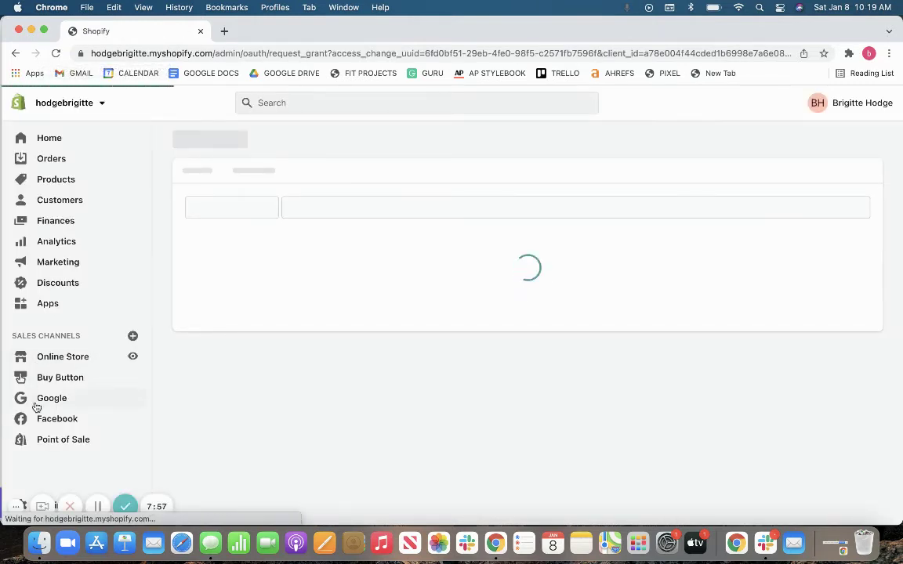
Open Point of Sale and read its quick start guide, showing 0 active products and a 14-day trial.
click(41, 443)
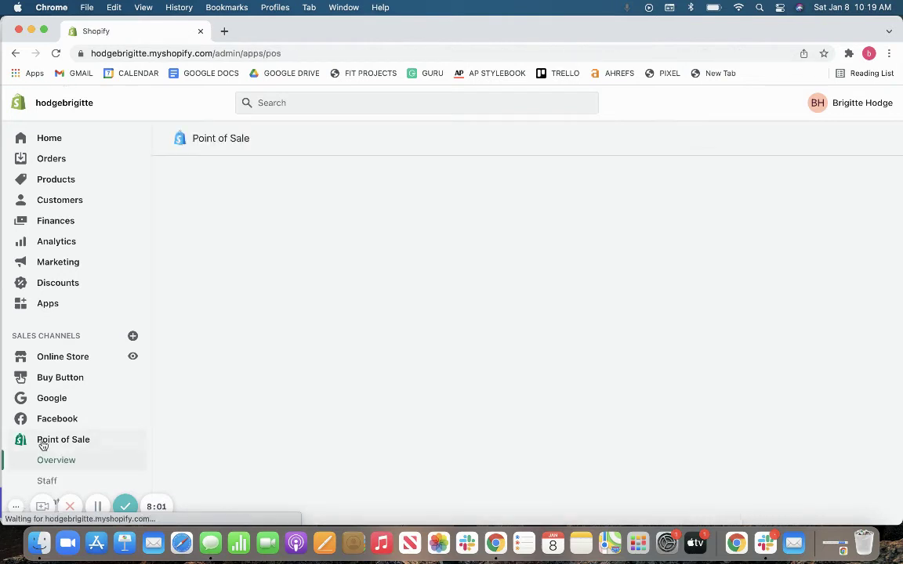
scroll(44, 444, down, 1)
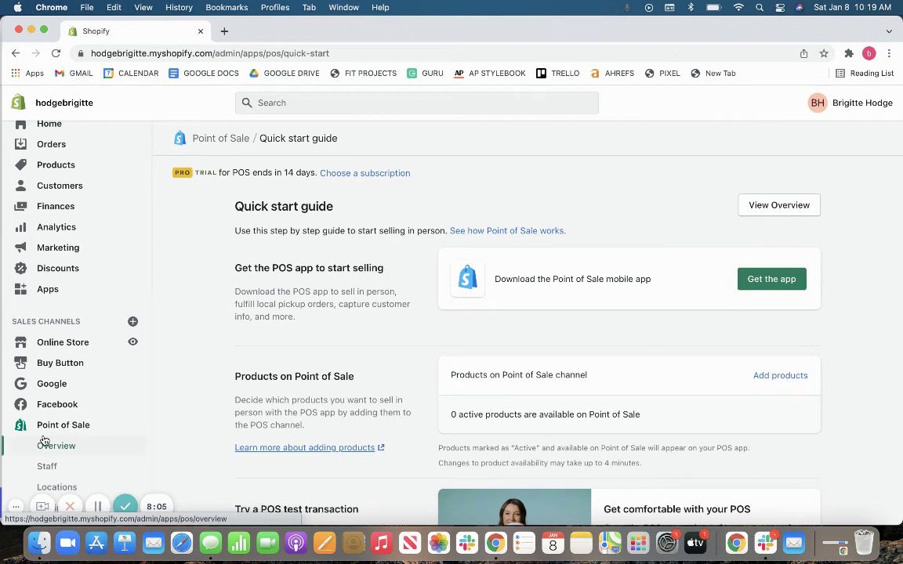
scroll(45, 442, down, 2)
scroll(349, 504, down, 2)
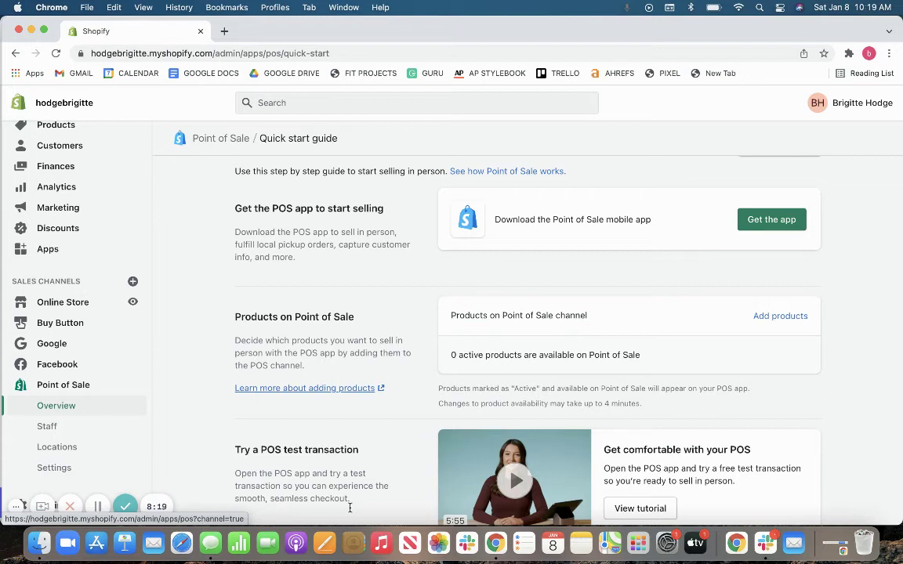
scroll(14, 368, up, 1)
scroll(14, 369, up, 2)
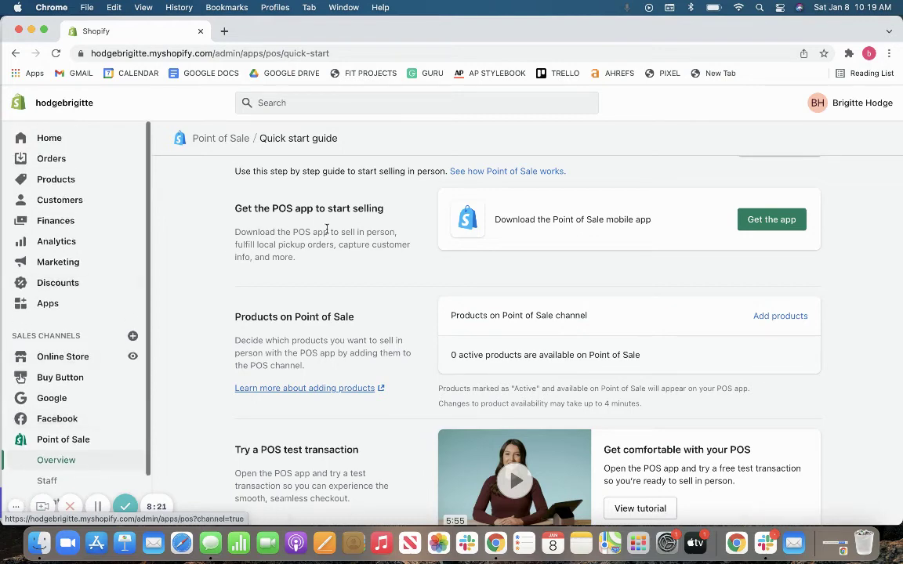
scroll(379, 242, up, 2)
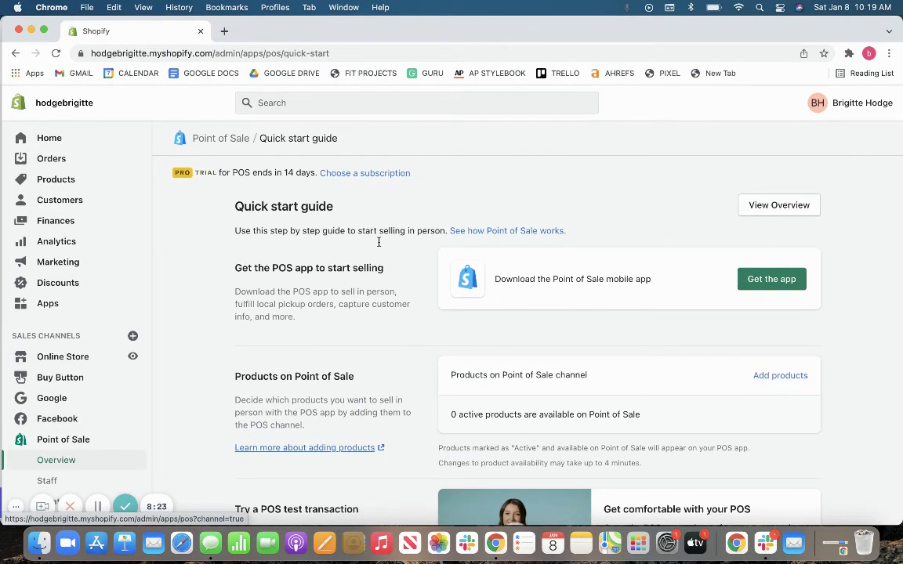
scroll(378, 242, down, 2)
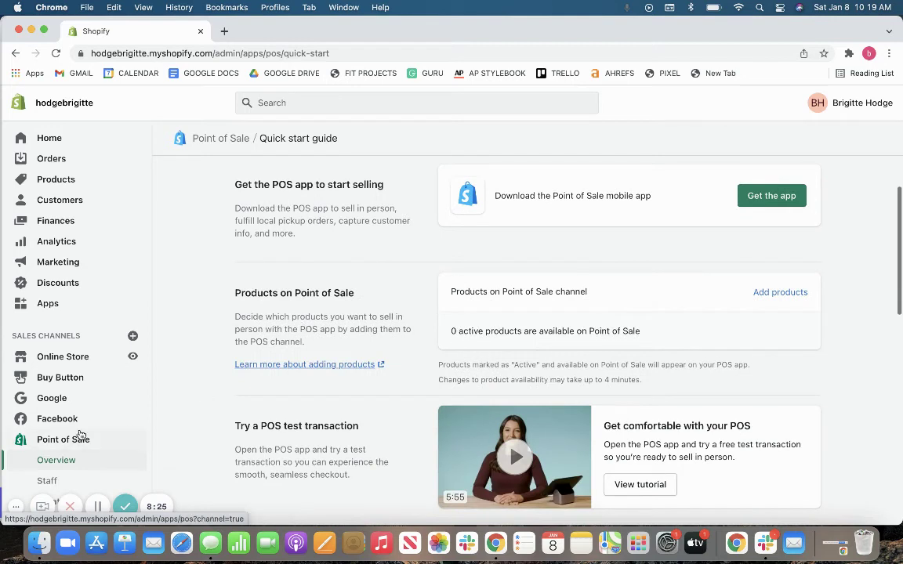
scroll(70, 424, down, 2)
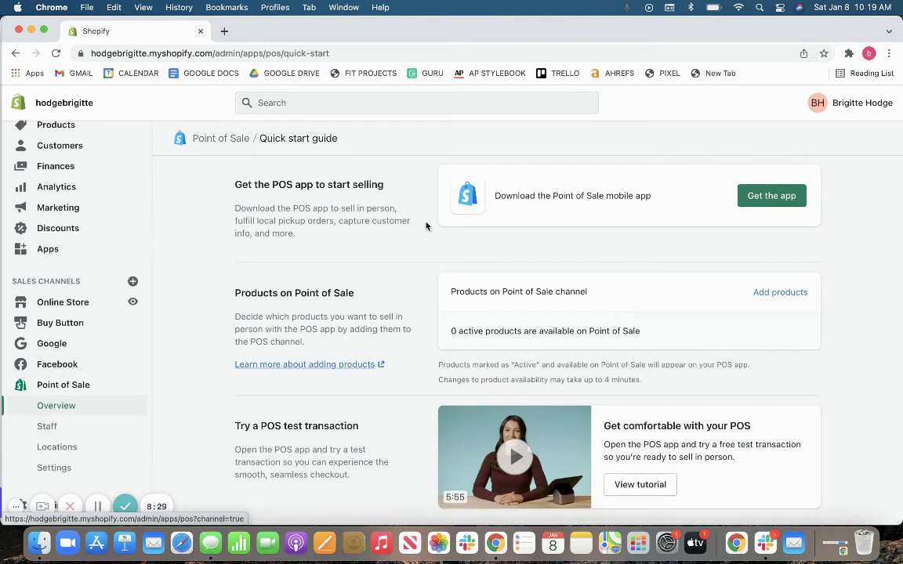
scroll(426, 225, up, 2)
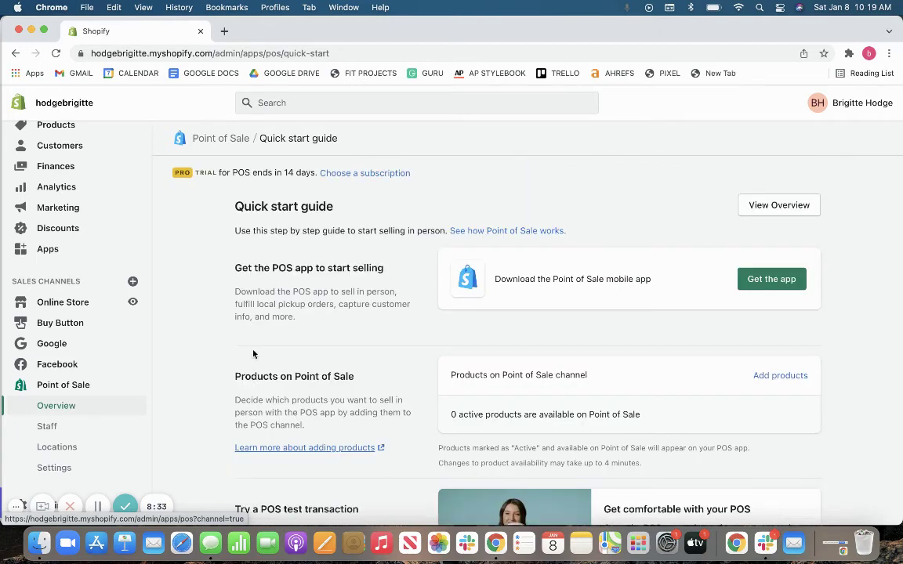
Review the Point of Sale staff list, which holds only the store owner.
click(75, 427)
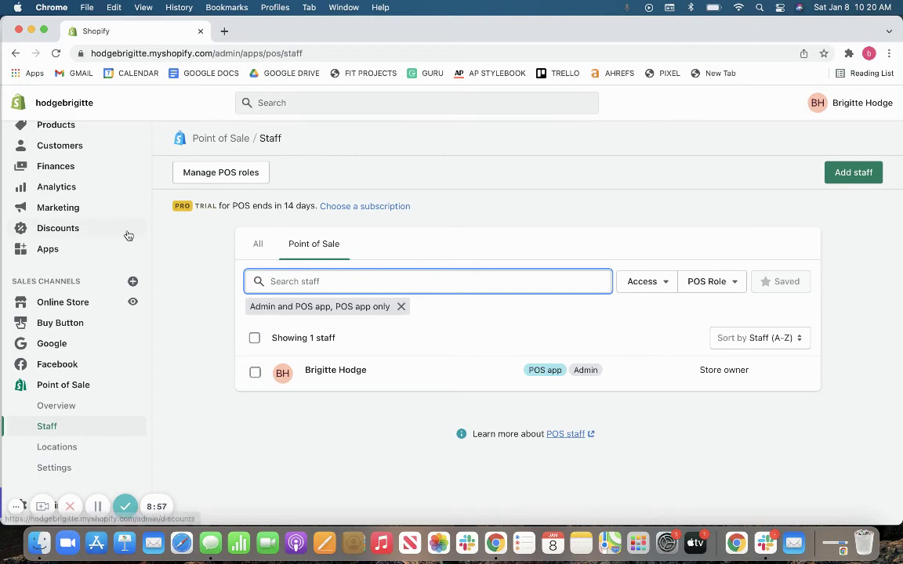
scroll(65, 238, up, 3)
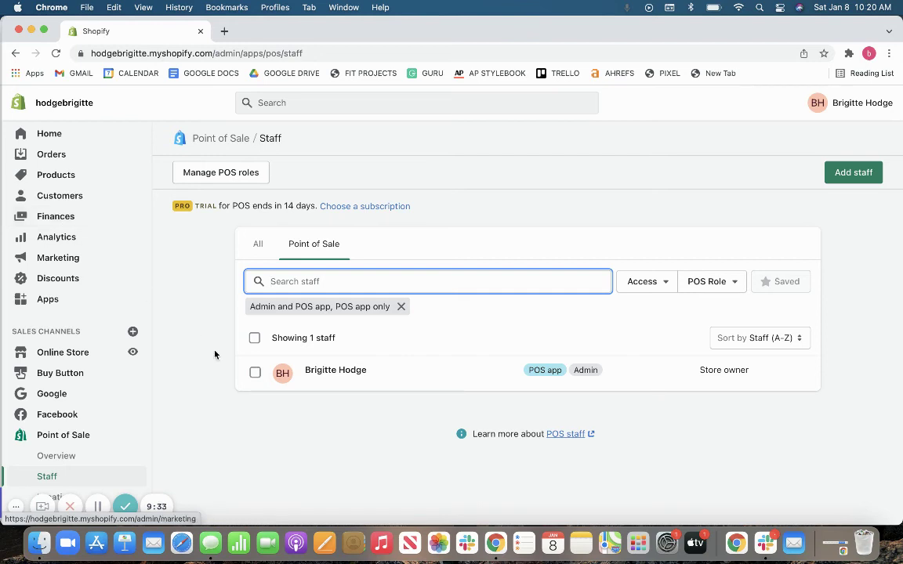
scroll(215, 355, down, 1)
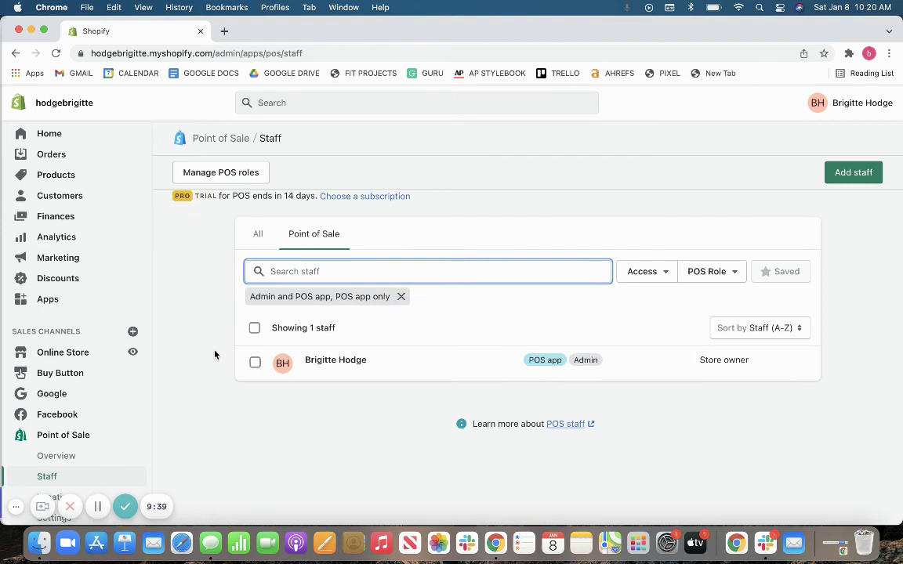
scroll(82, 436, down, 2)
Check the POS Locations page, then view the Settings page's printed receipt options.
click(79, 448)
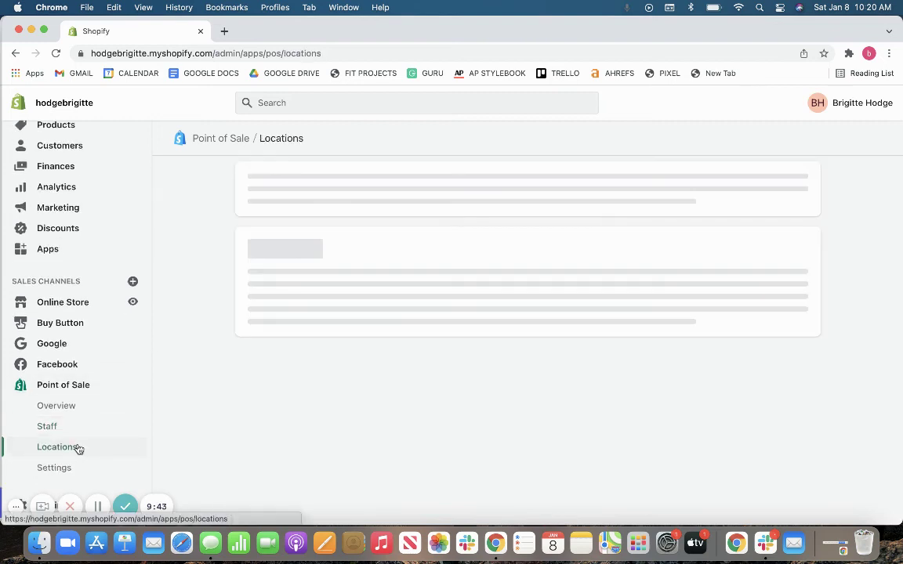
scroll(182, 357, down, 2)
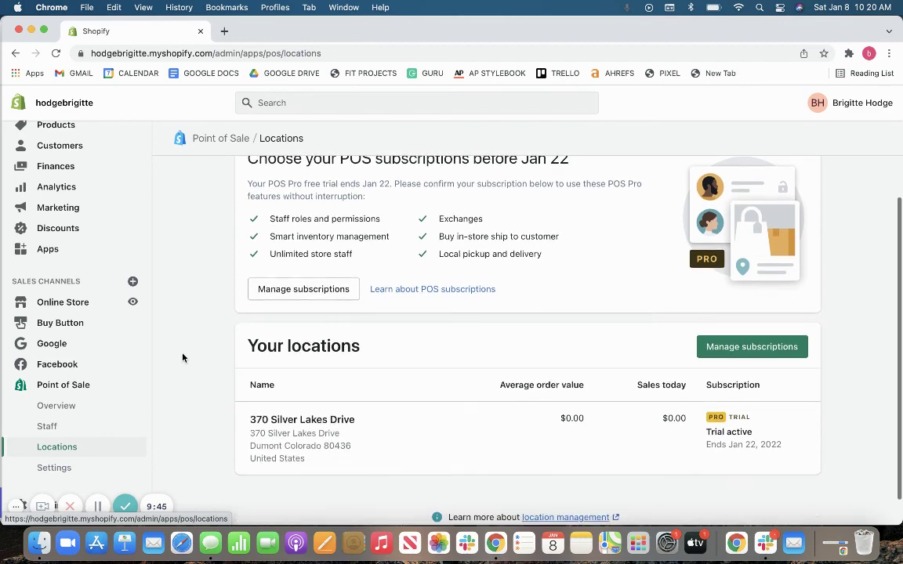
scroll(182, 358, up, 2)
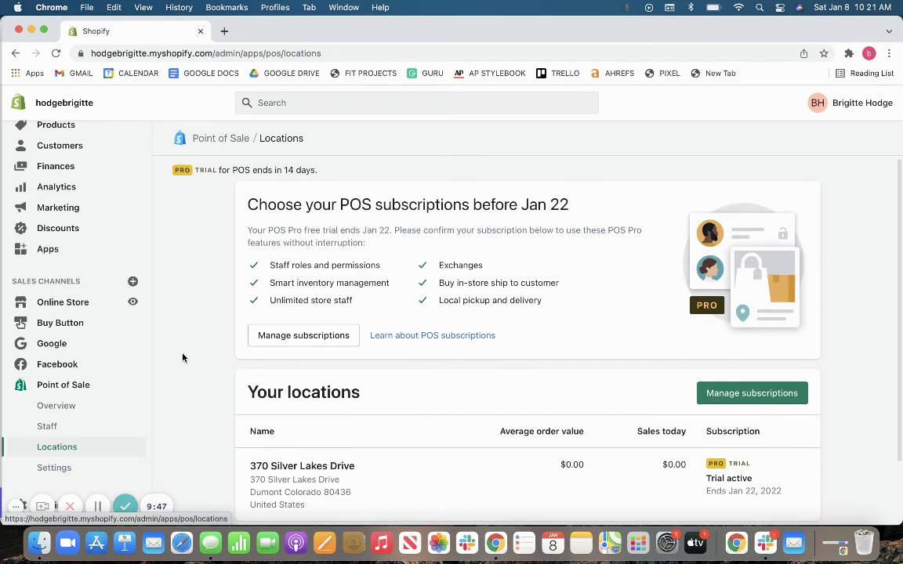
click(81, 468)
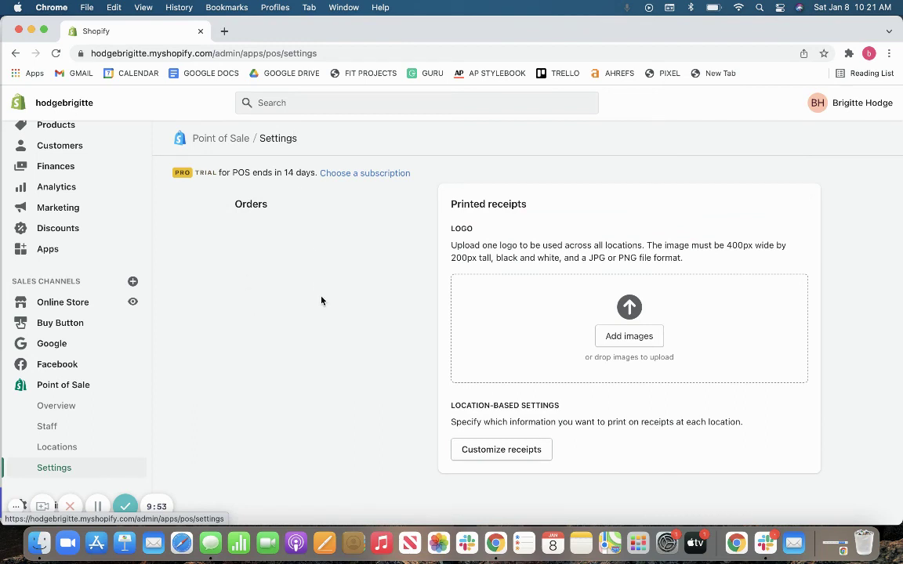
scroll(323, 295, down, 1)
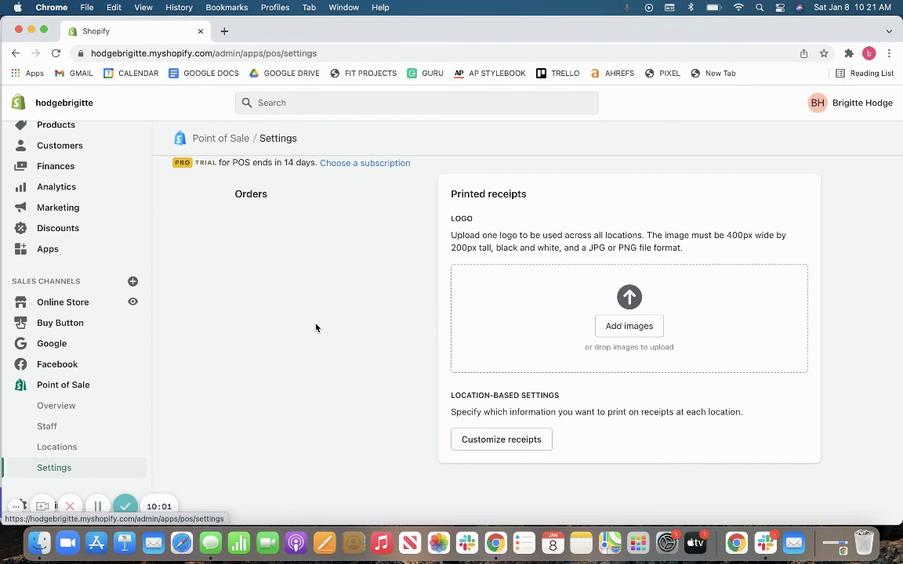
Go back to the Home dashboard and its 1-of-11 setup tasks, briefly revisiting Point of Sale.
scroll(61, 231, up, 2)
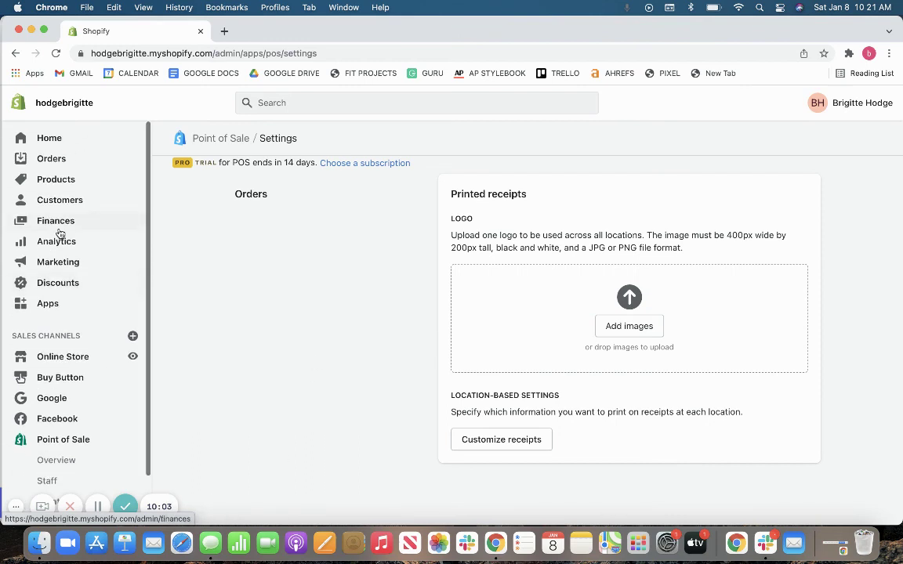
click(49, 139)
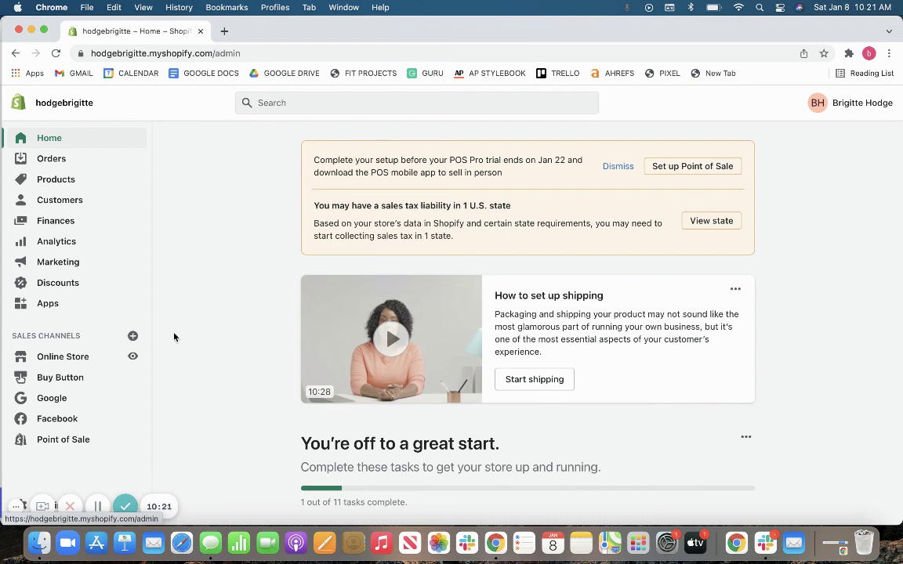
scroll(258, 345, down, 10)
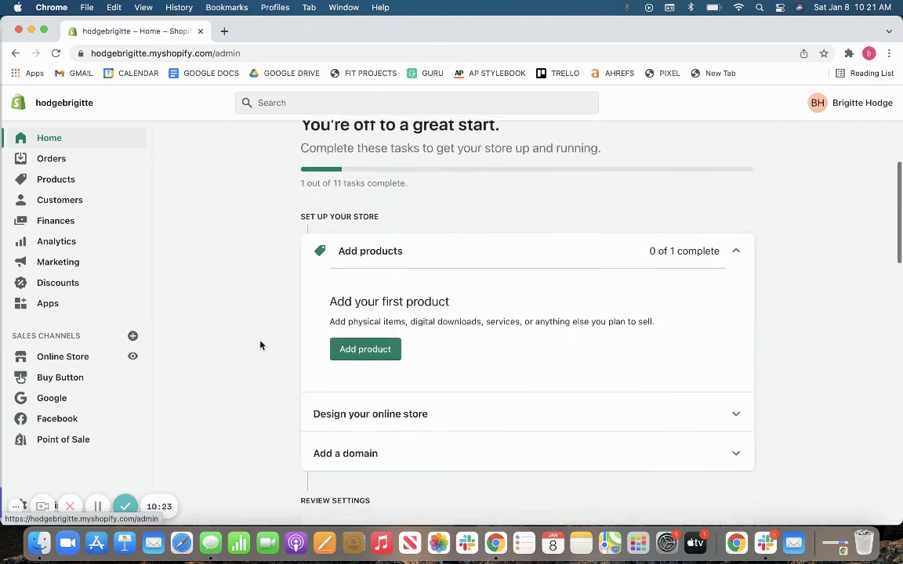
scroll(261, 345, down, 8)
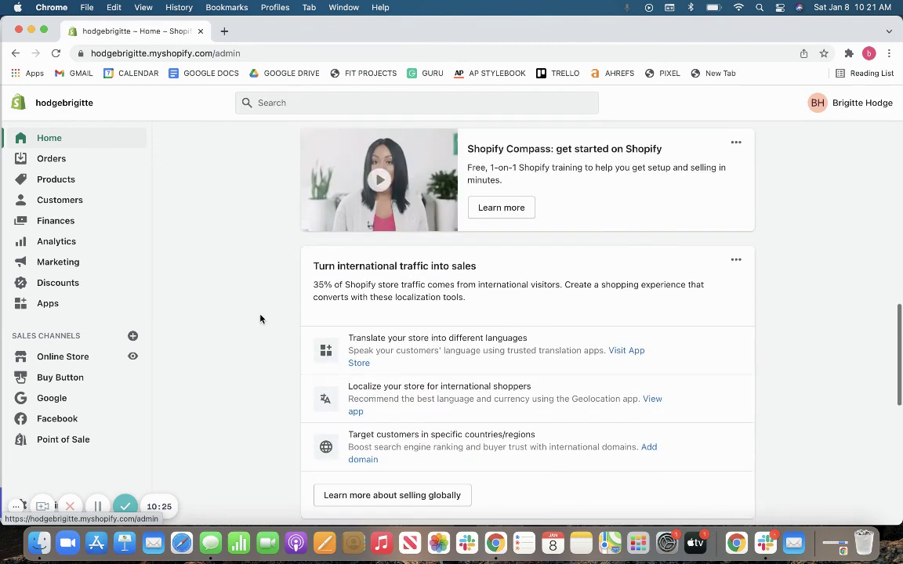
click(80, 444)
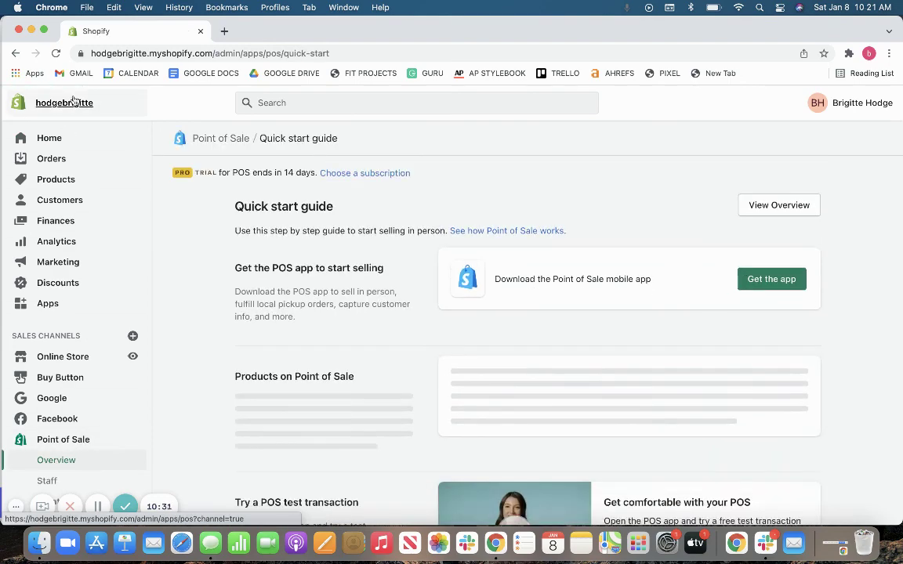
click(40, 140)
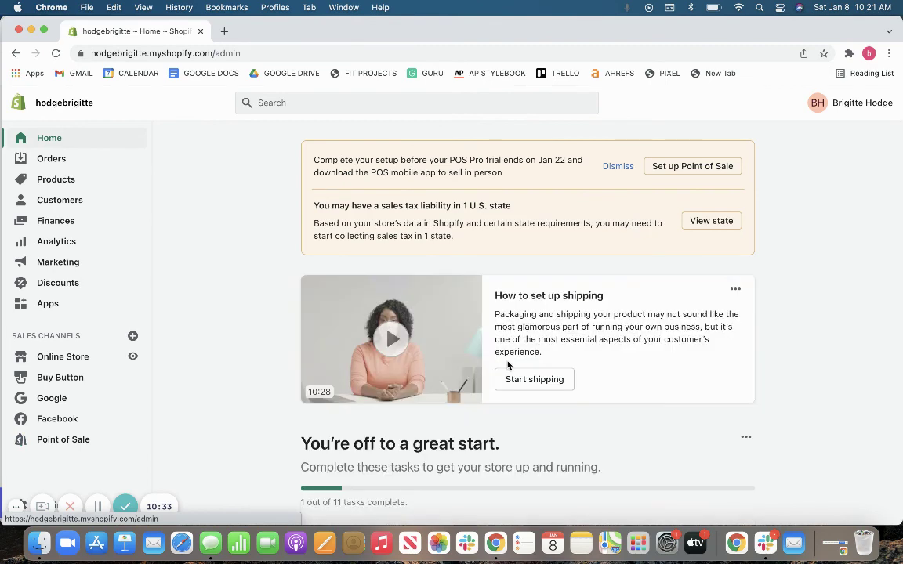